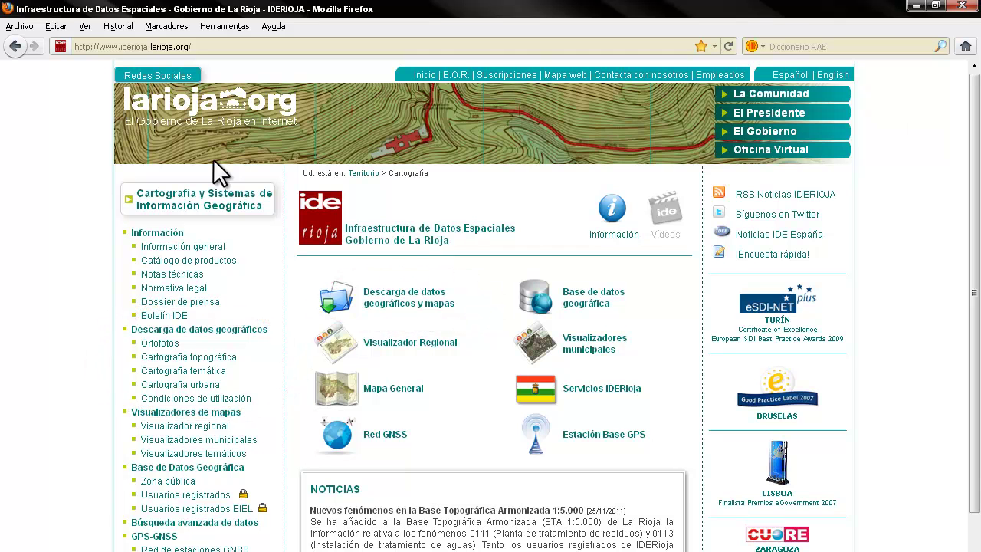
Open the orthophoto download page and choose the Ortofoto 2009 cartography.
click(163, 345)
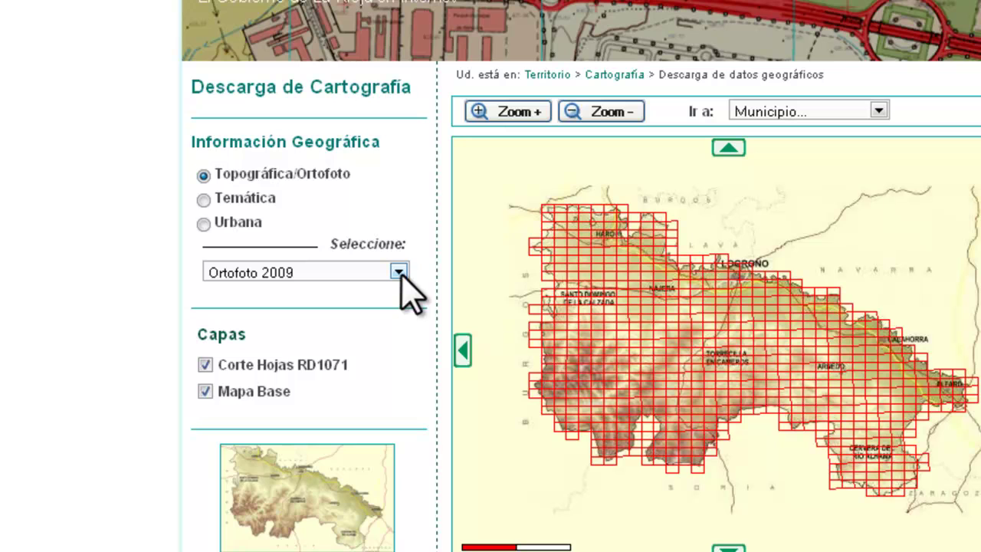
click(398, 274)
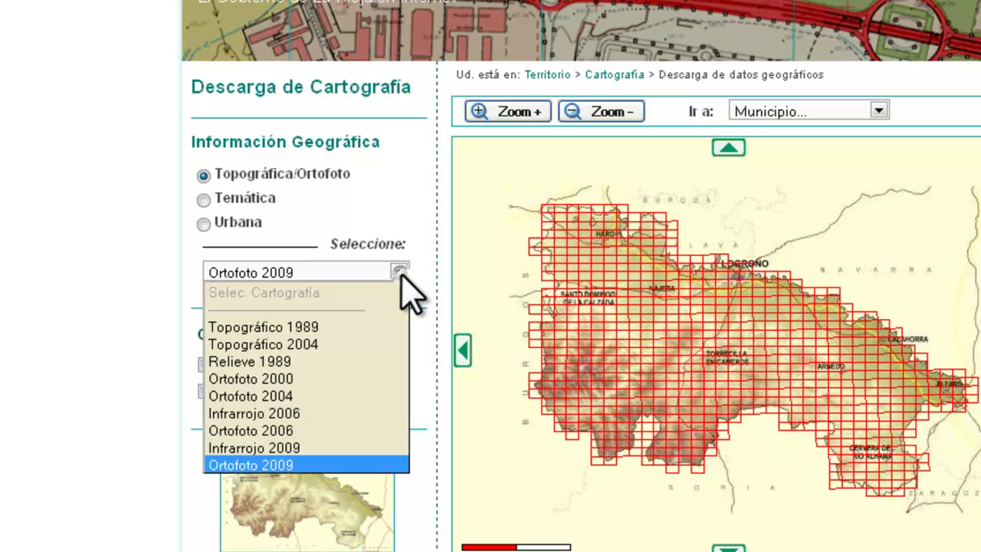
click(319, 468)
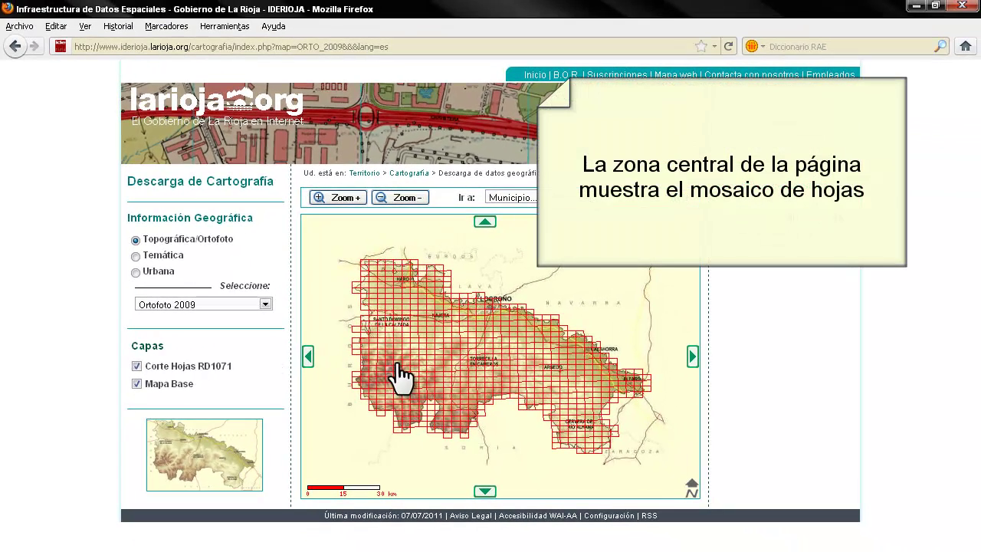
Select sheet 176-80 on the sheet mosaic and browse the neighbouring sheets at a closer scale.
click(477, 354)
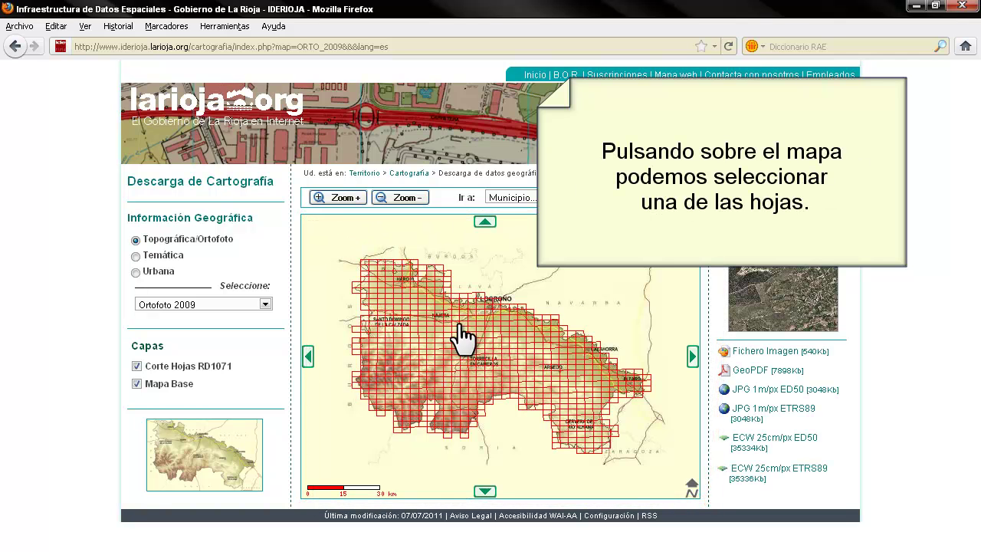
click(354, 197)
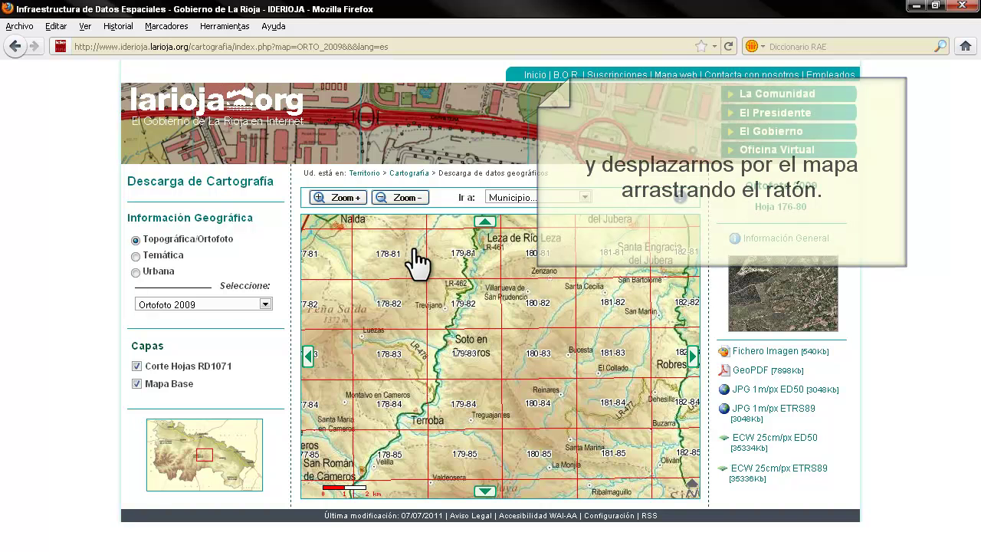
drag(438, 267, 476, 414)
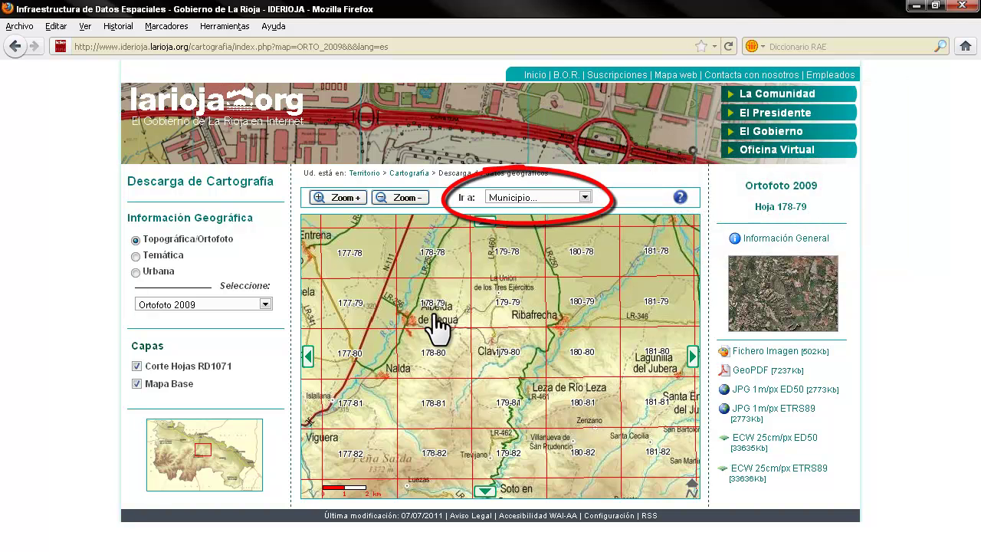
Go to the municipality of Logroño on the map and open the GeoPDF file of sheet 178-75.
click(585, 197)
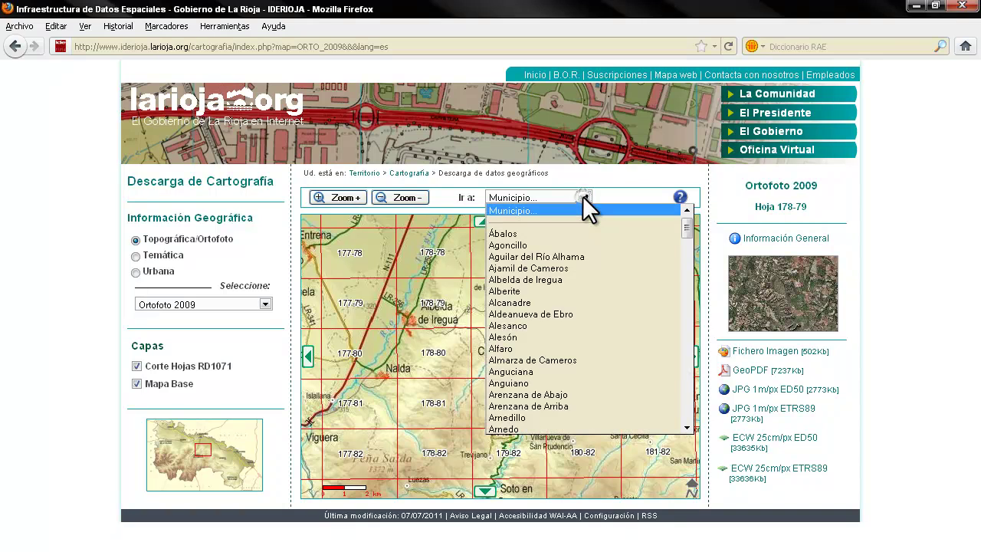
drag(686, 225, 683, 311)
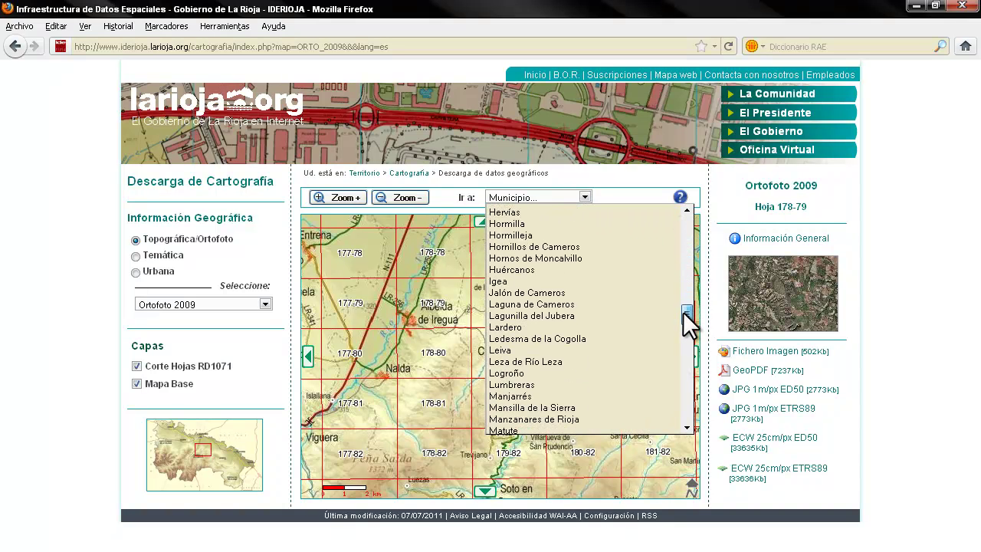
click(525, 370)
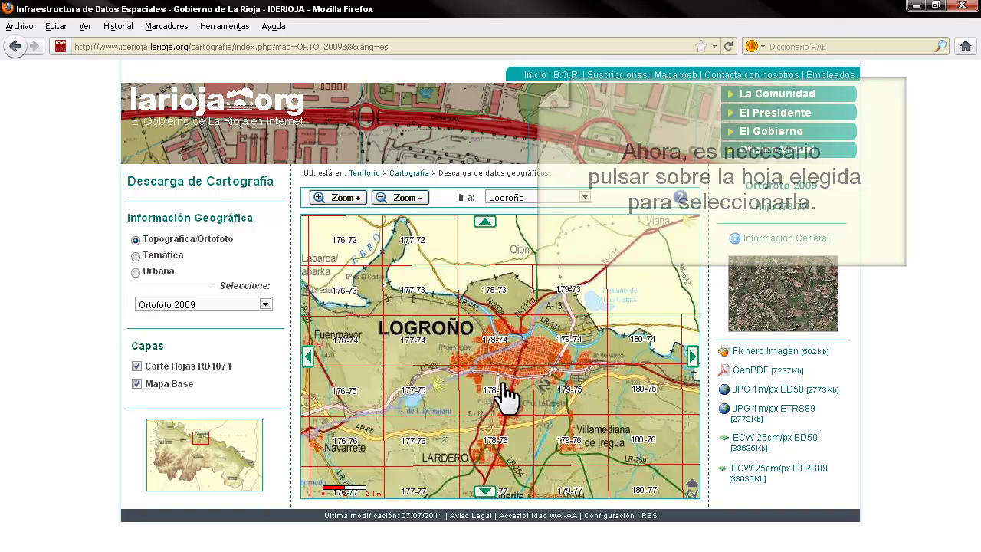
click(495, 391)
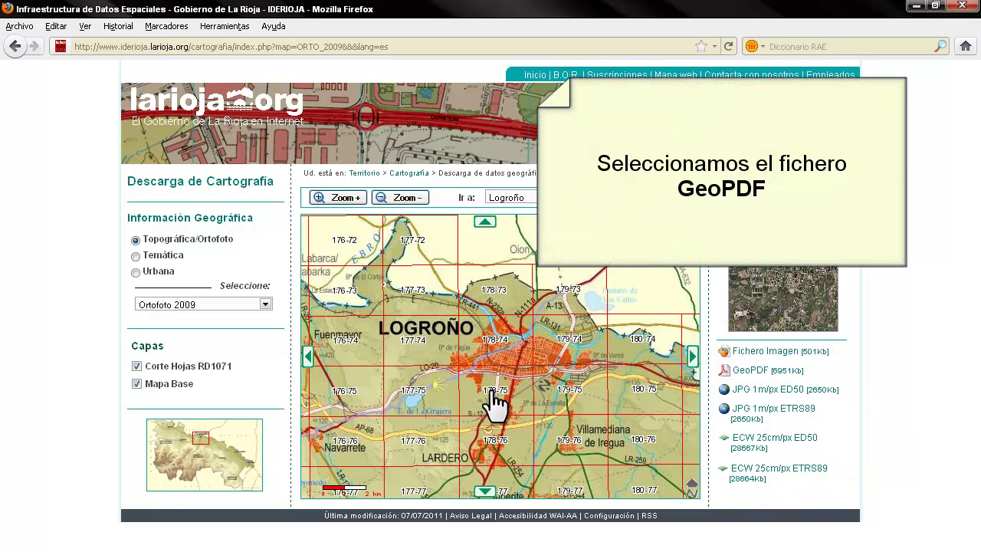
click(755, 371)
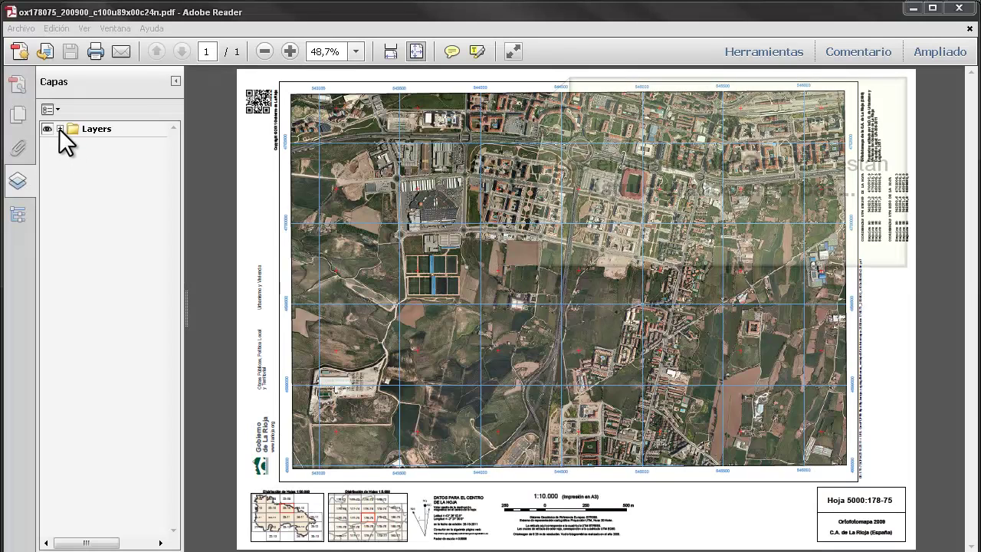
Expand the Layers group, hide the Cuadrícula Geográfica layer and show it again.
click(60, 129)
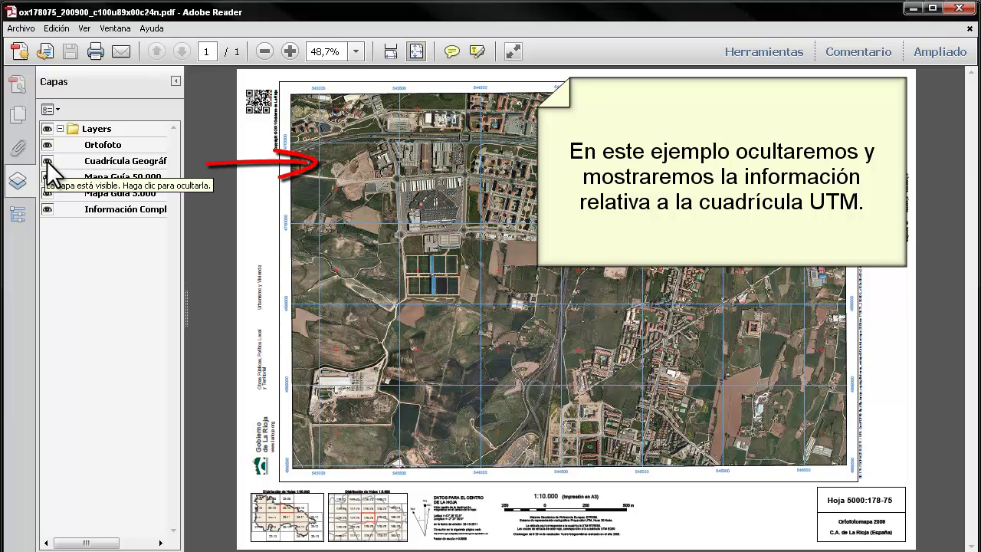
click(48, 160)
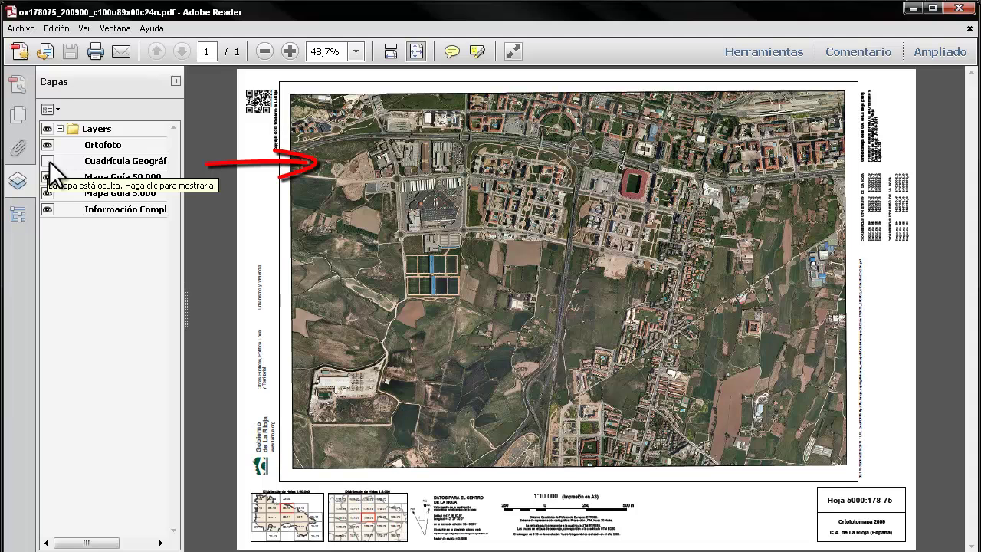
click(49, 160)
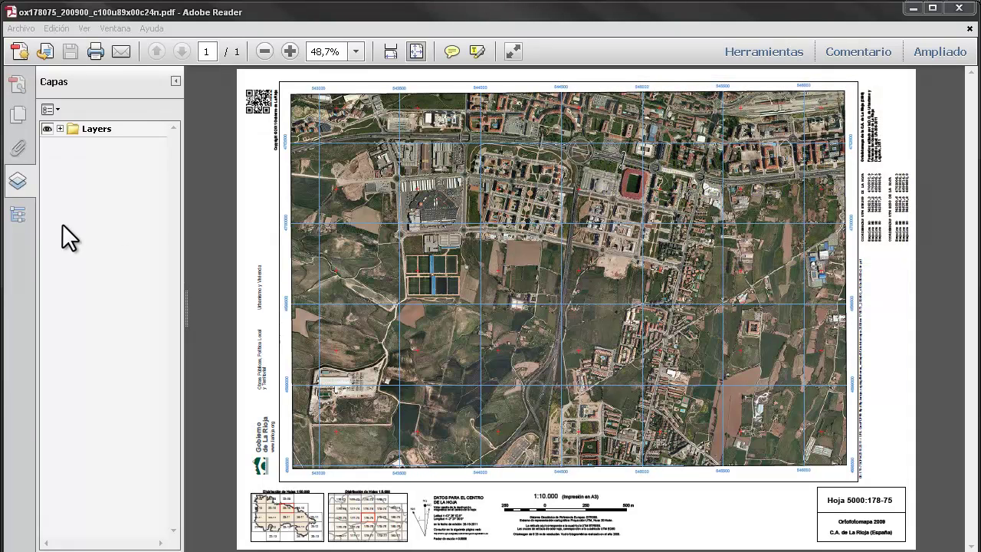
Inspect the attributes of the Logroño municipality under Mapa Guía 5.000 in the model tree.
click(22, 216)
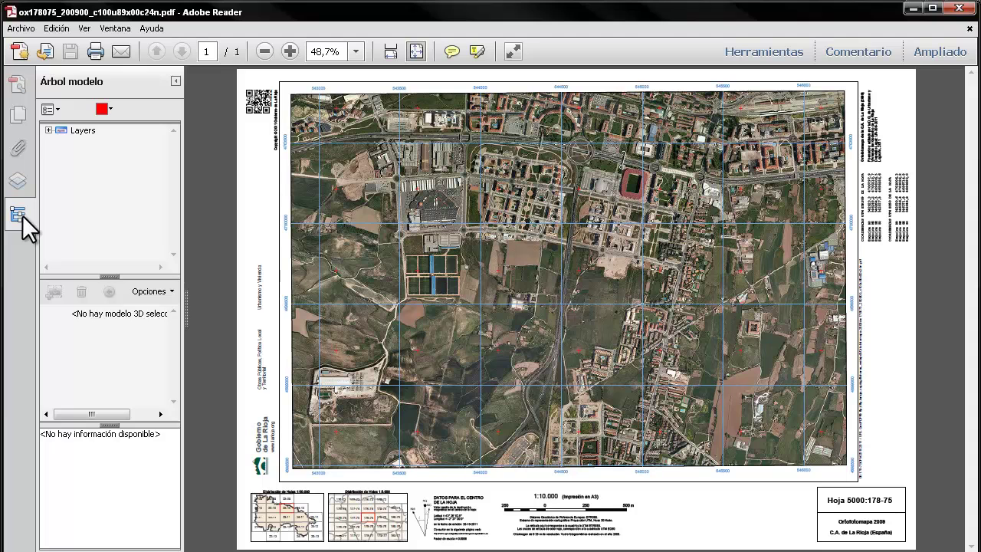
click(48, 130)
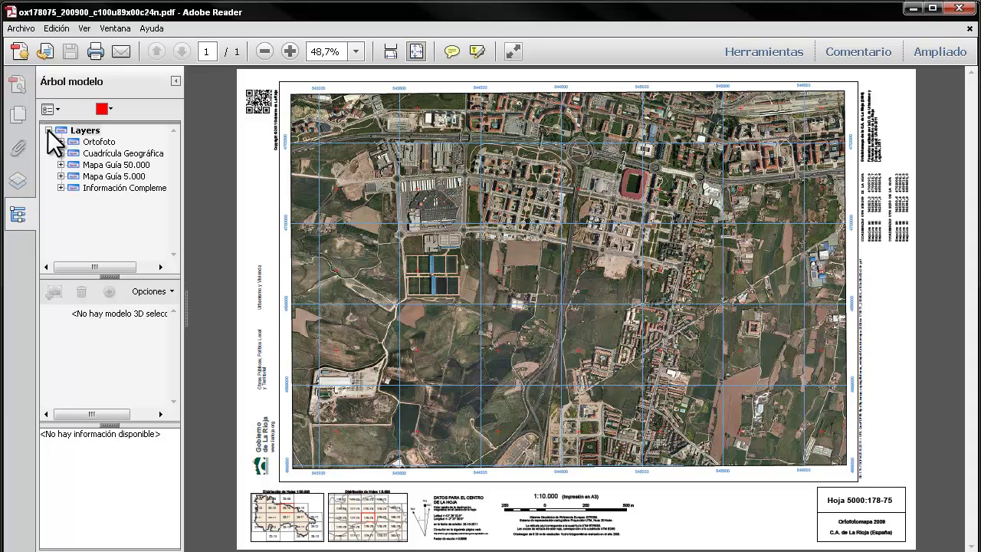
click(61, 176)
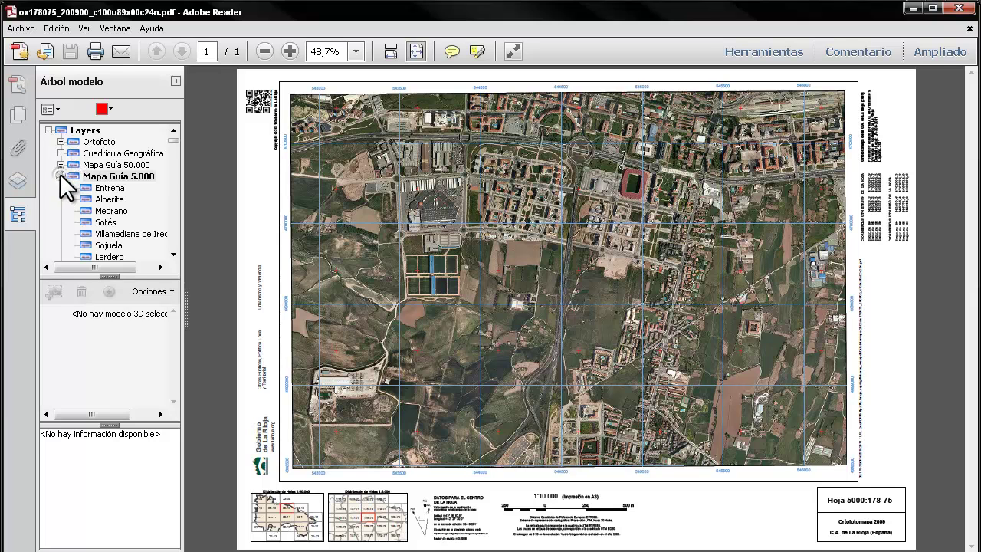
click(173, 254)
click(174, 255)
click(173, 254)
click(173, 255)
click(173, 255)
click(173, 254)
click(174, 254)
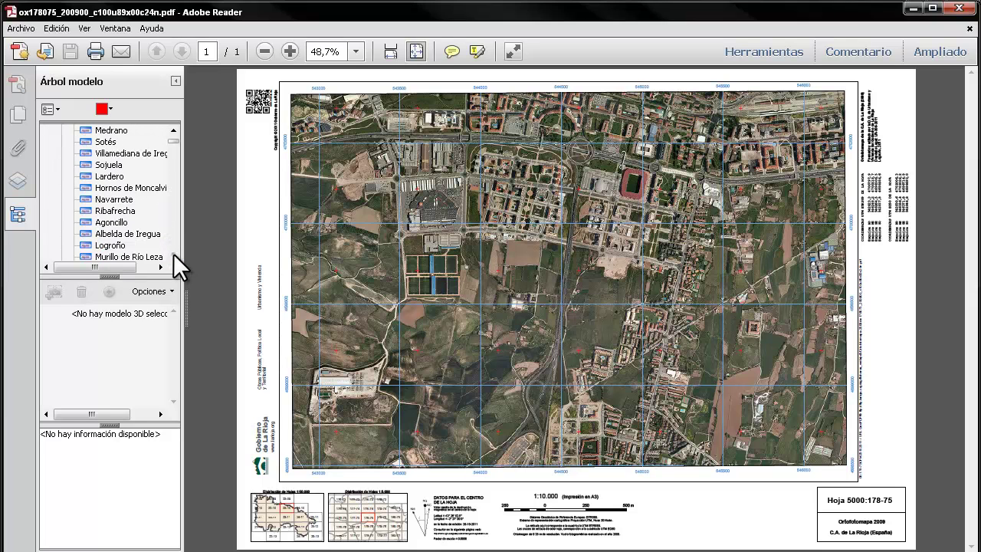
click(174, 254)
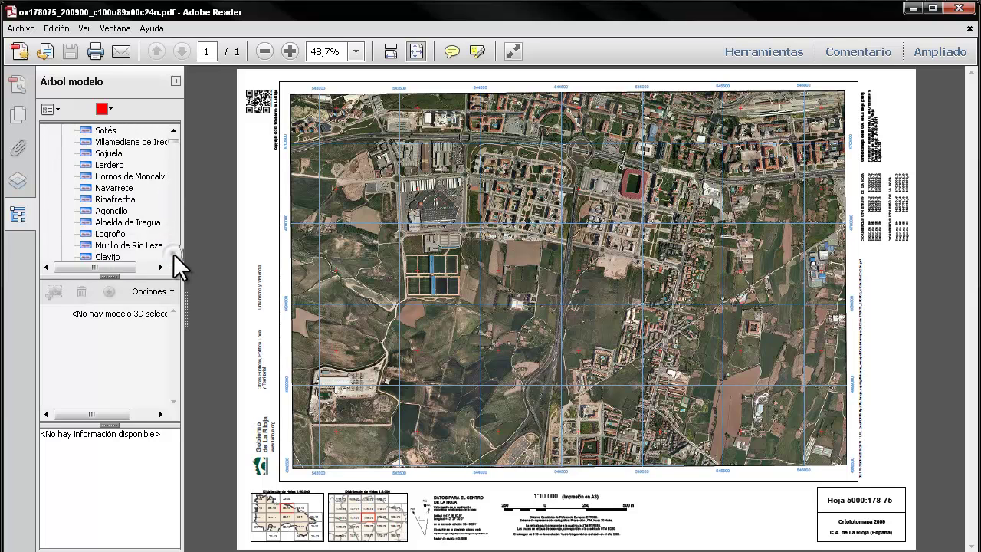
click(115, 233)
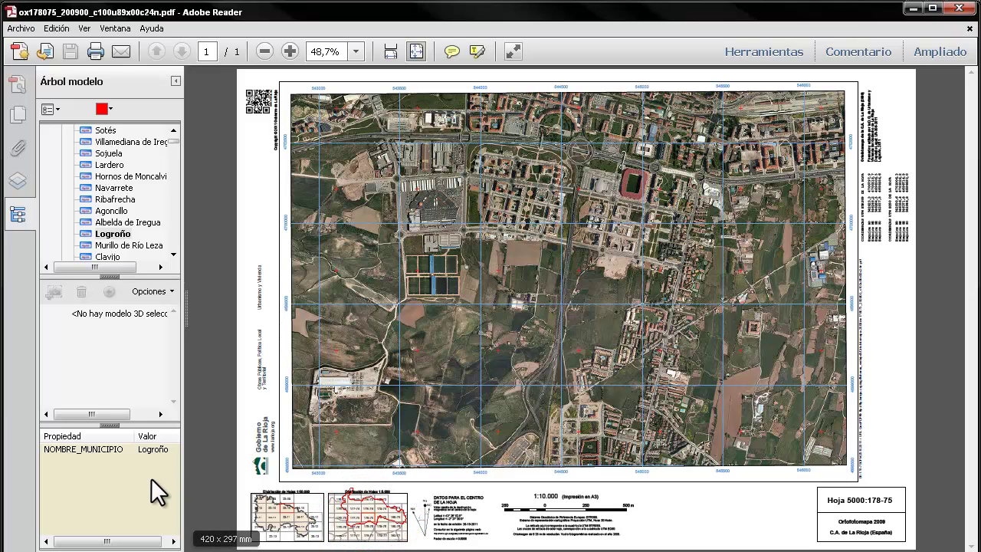
click(93, 448)
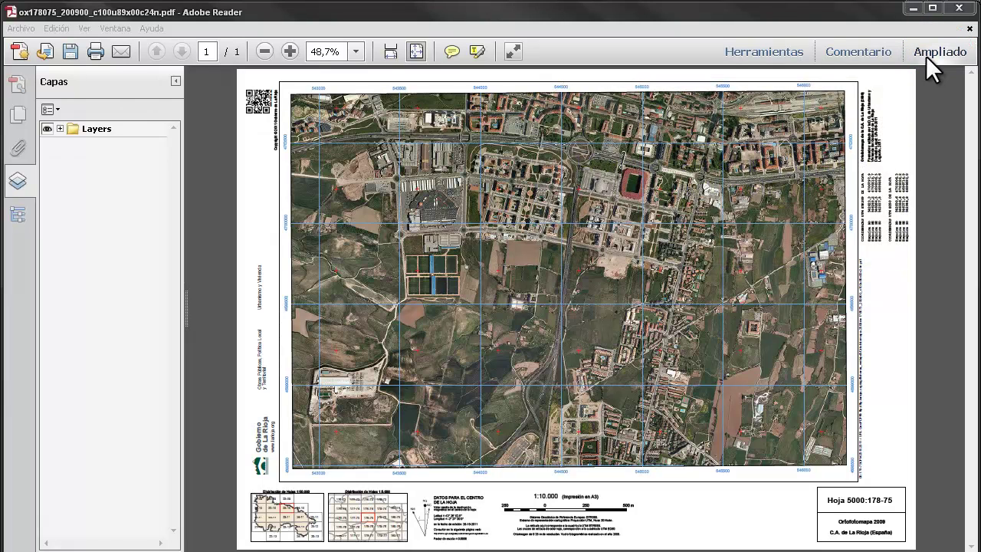
Activate the Geospatial Location tool to read coordinates on the orthophoto.
click(926, 55)
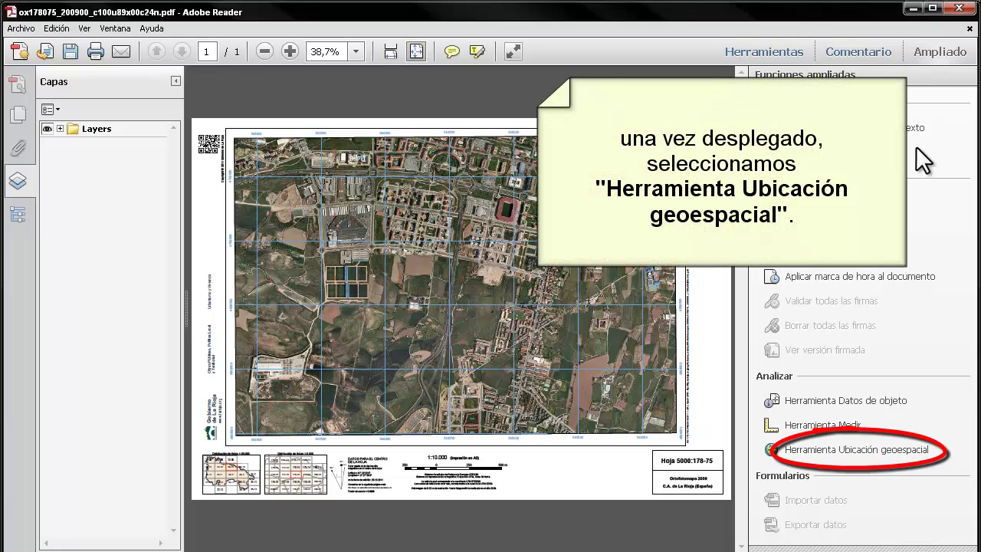
click(839, 448)
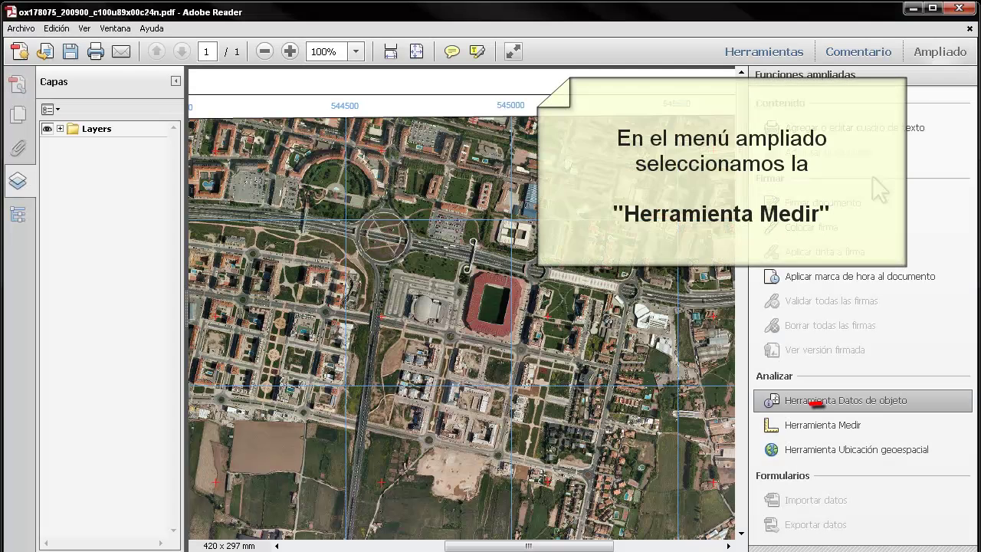
Measure the distance along the main road from the large roundabout to the small one just northeast of the stadium, using intersection snapping.
click(824, 424)
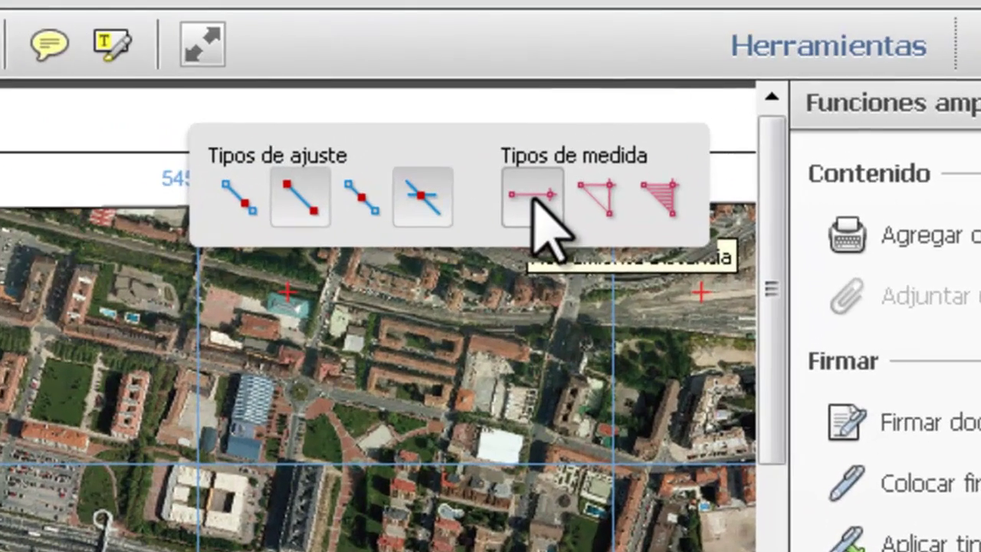
click(532, 202)
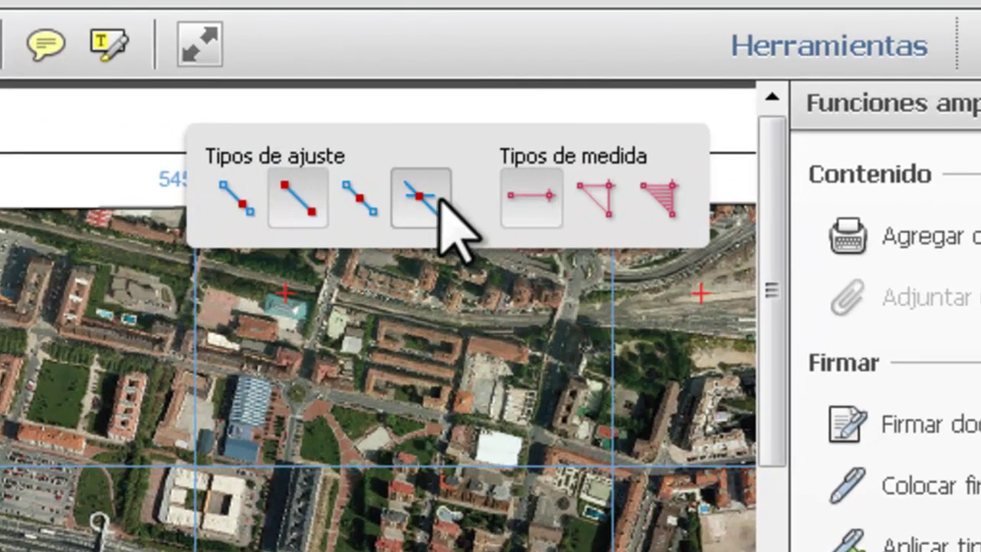
click(419, 199)
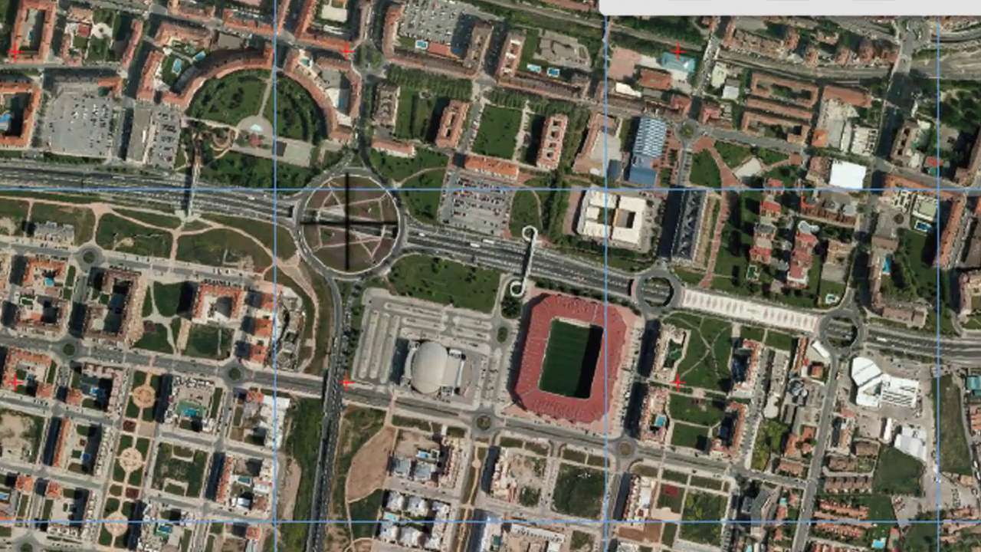
click(349, 222)
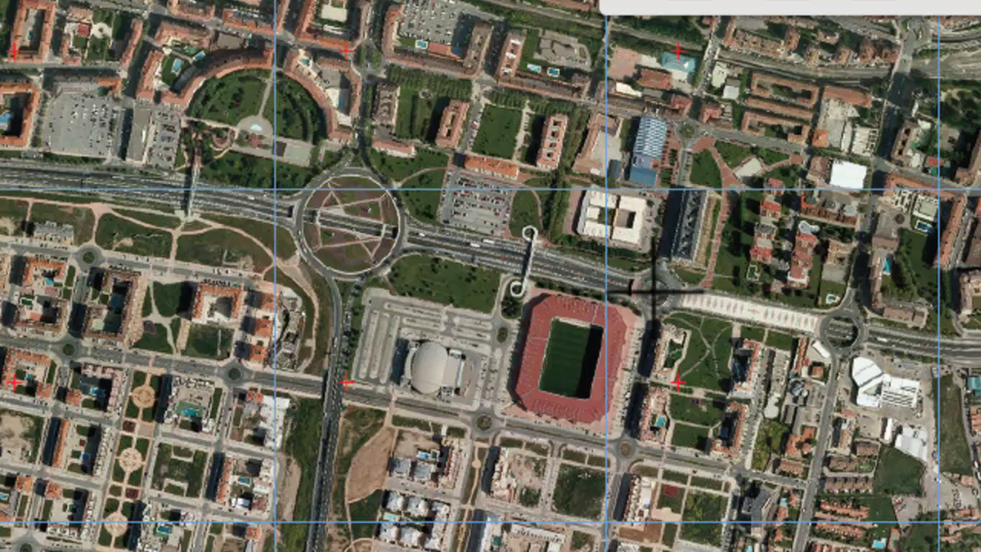
double_click(656, 290)
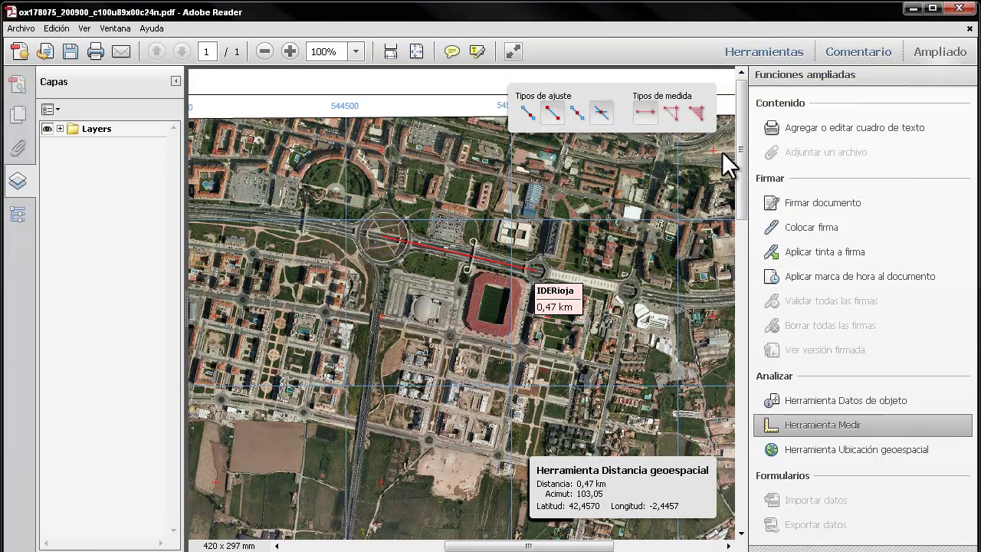
Show the comments list and move the measurement line's western endpoint from the large roundabout south to the car park beside the domed building.
click(860, 47)
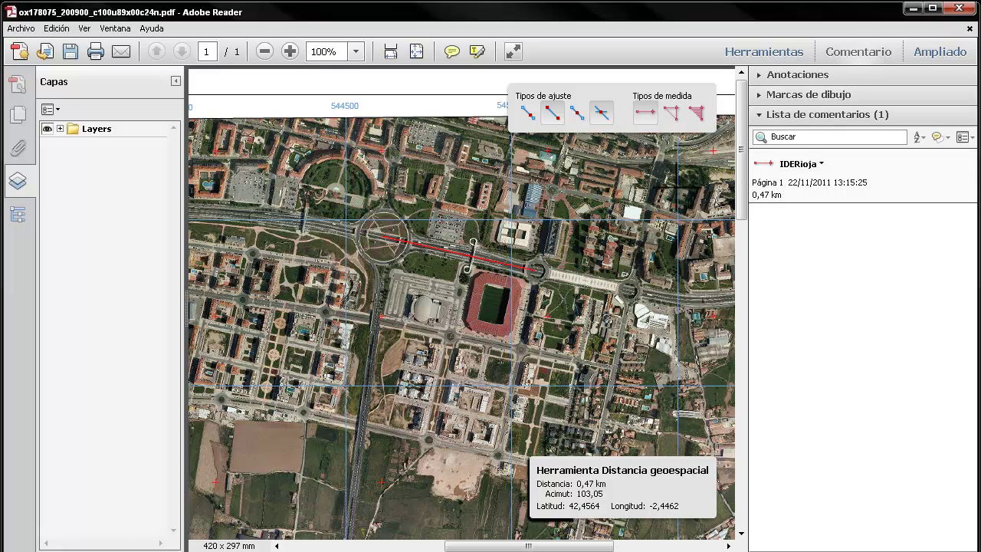
mouse_move(452, 245)
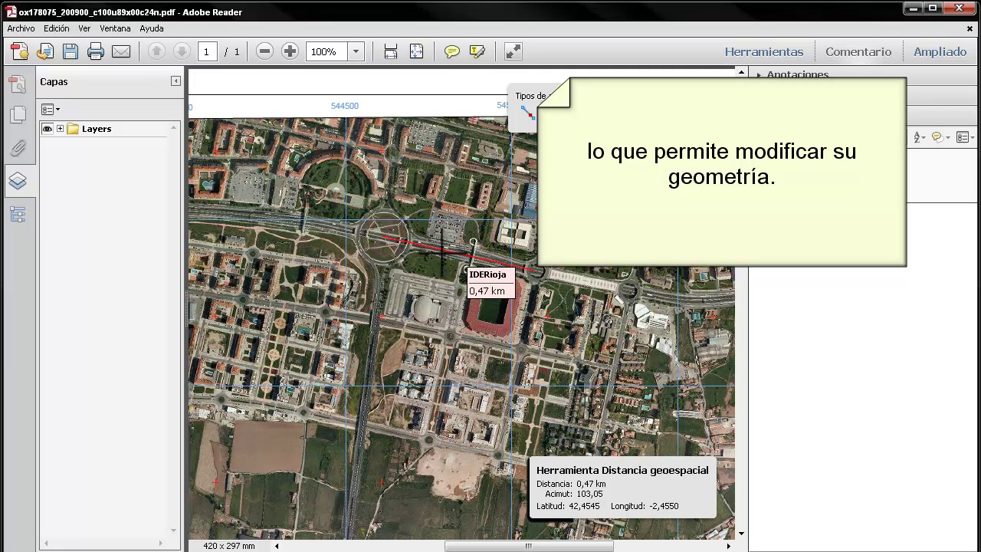
click(443, 255)
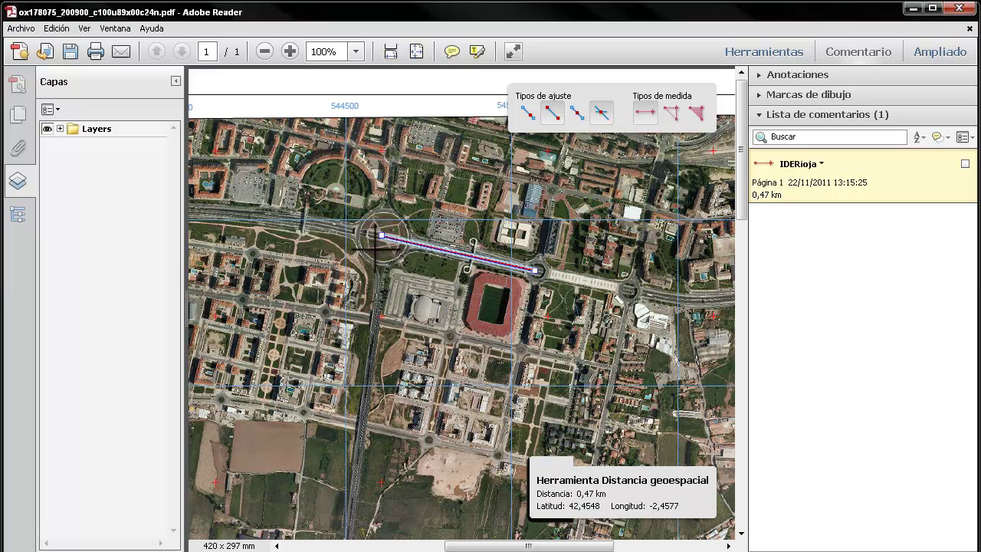
drag(383, 240, 398, 324)
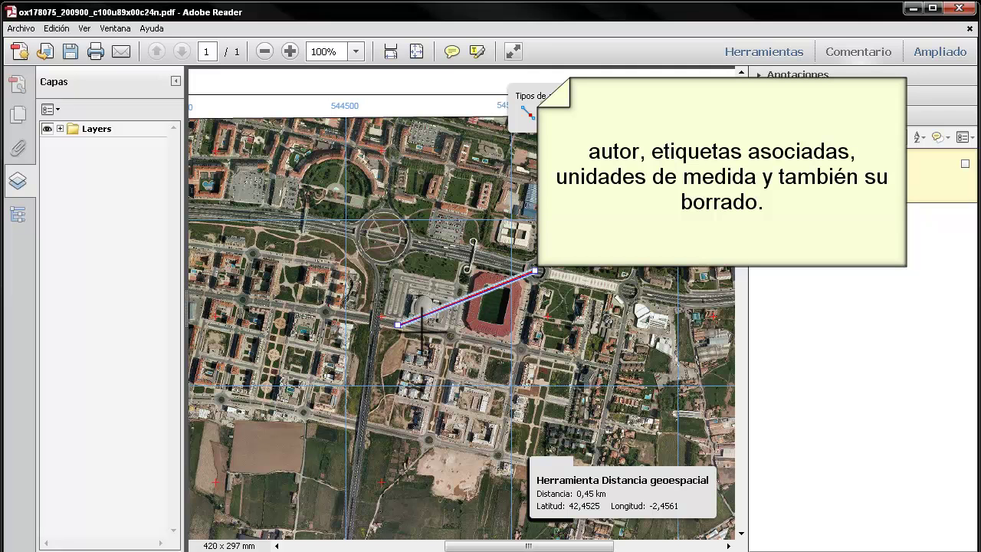
Change the distance measurement line's colour to bright green and make its properties the default.
right_click(446, 307)
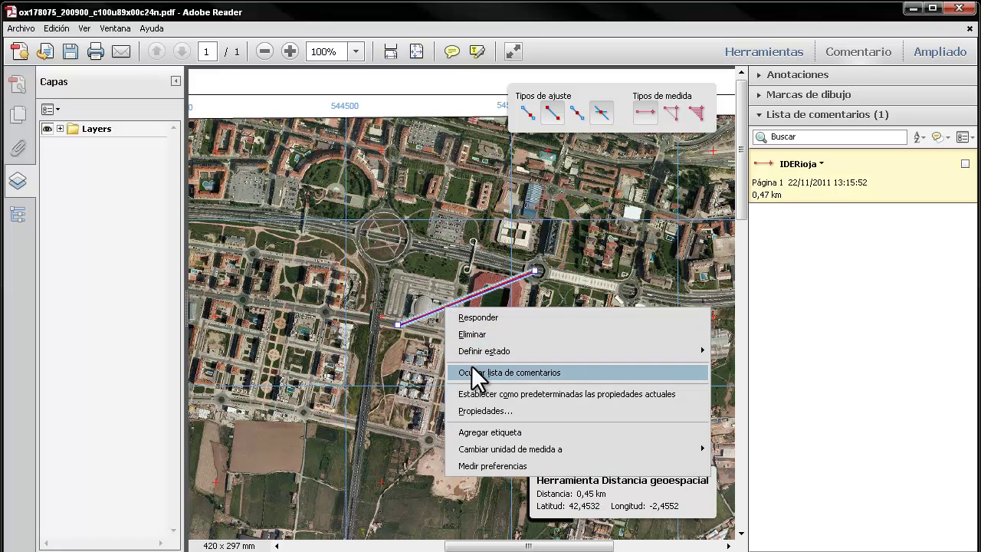
click(473, 410)
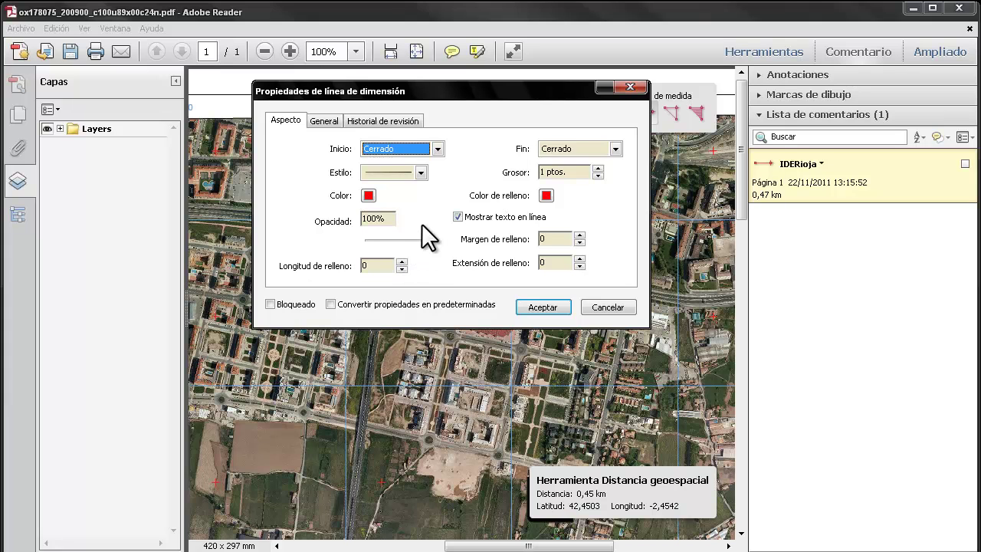
click(368, 196)
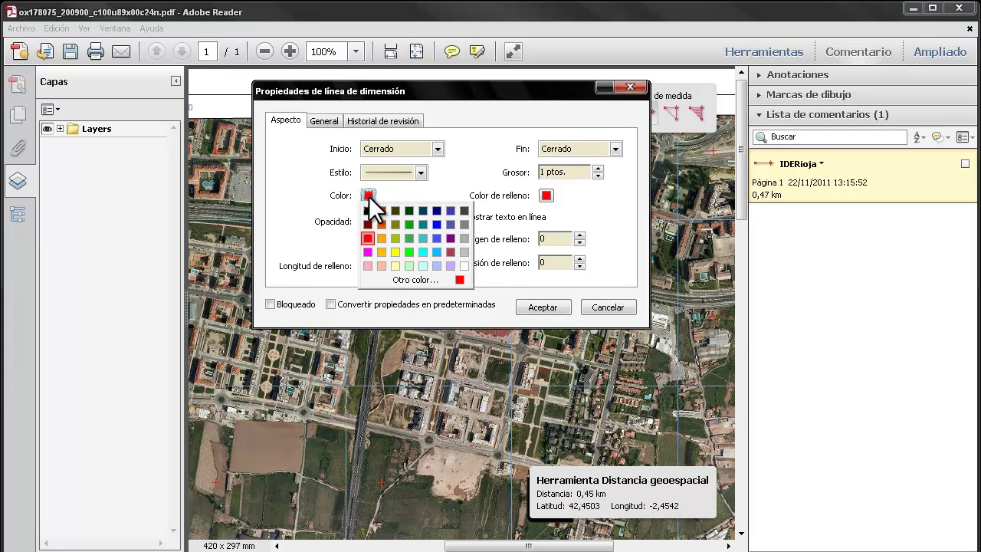
click(410, 252)
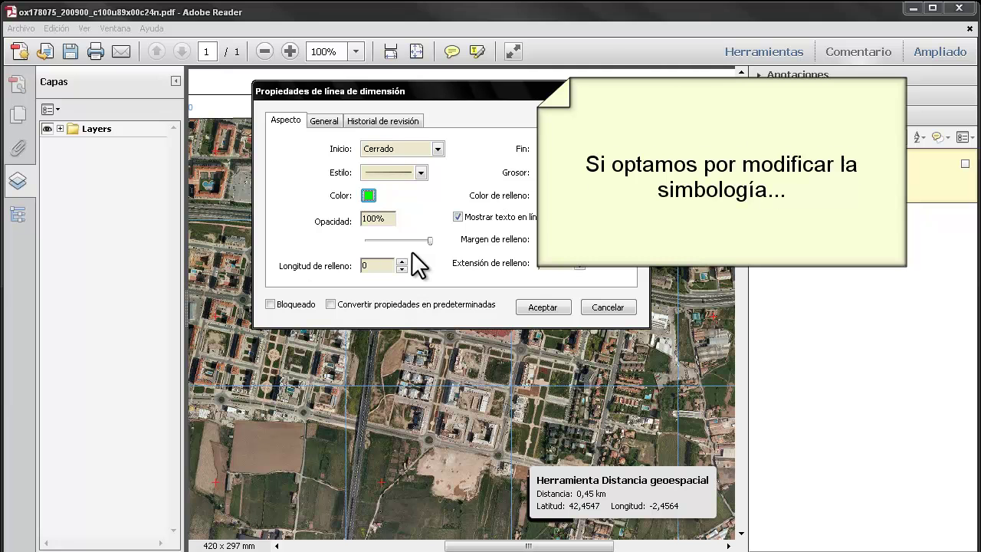
click(331, 303)
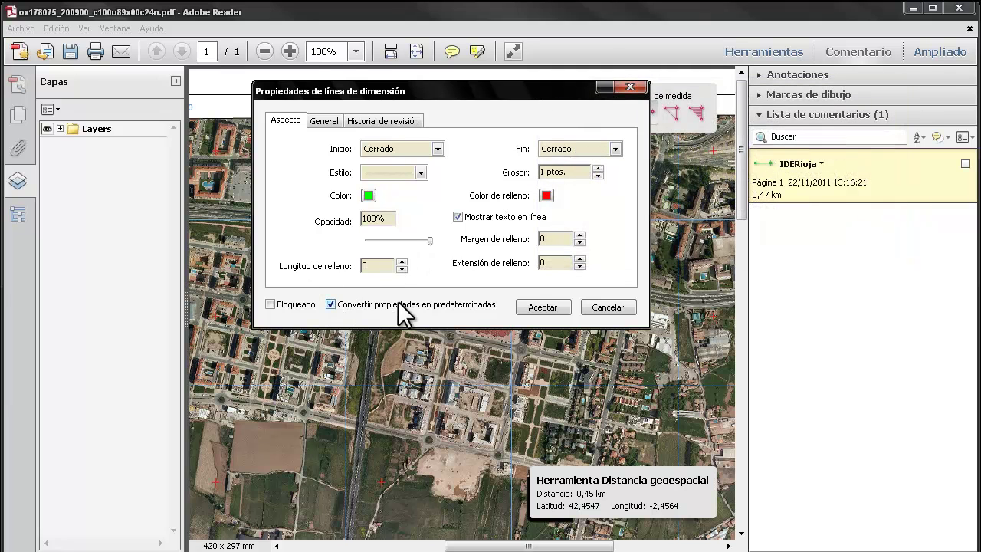
click(531, 305)
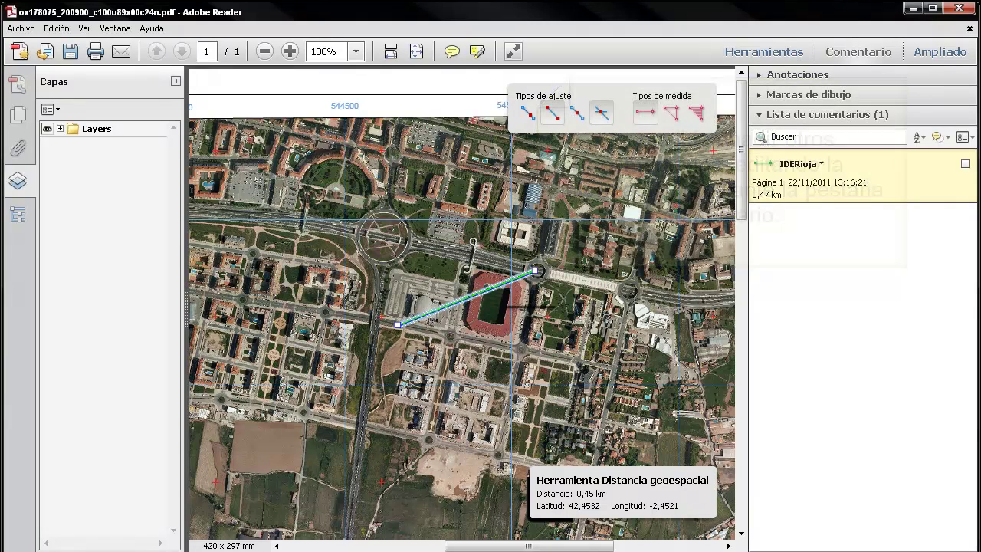
Append "medida de distancia" to the distance measurement's comment in the comments list.
click(774, 195)
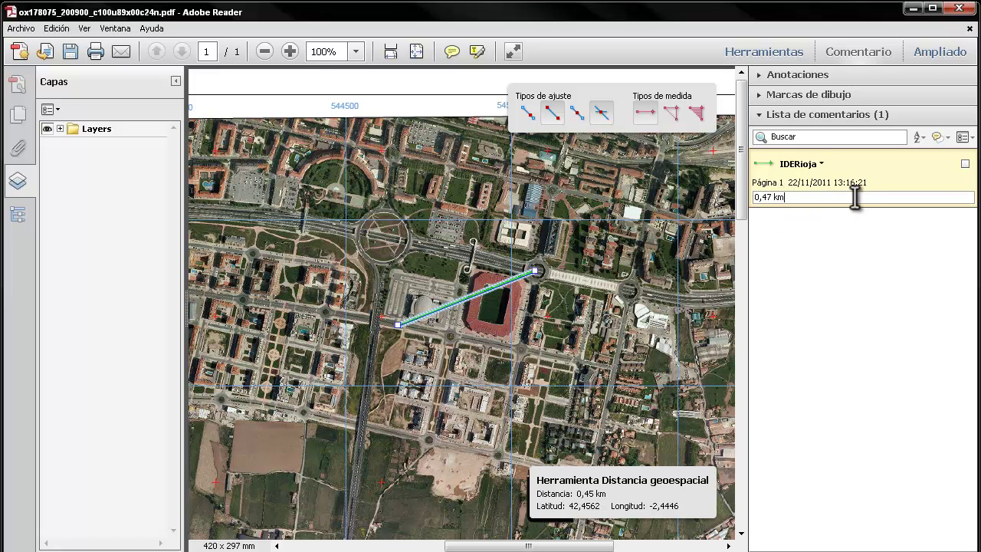
text(medida de distancia)
click(885, 173)
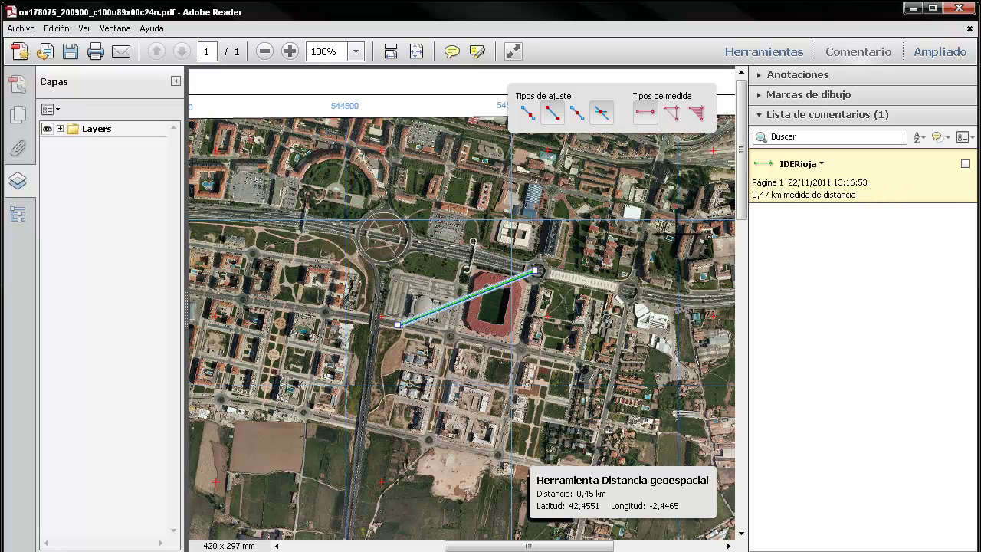
Measure the geospatial perimeter of the red-roofed stadium by tracing its four corners back to the northwest one.
mouse_move(523, 274)
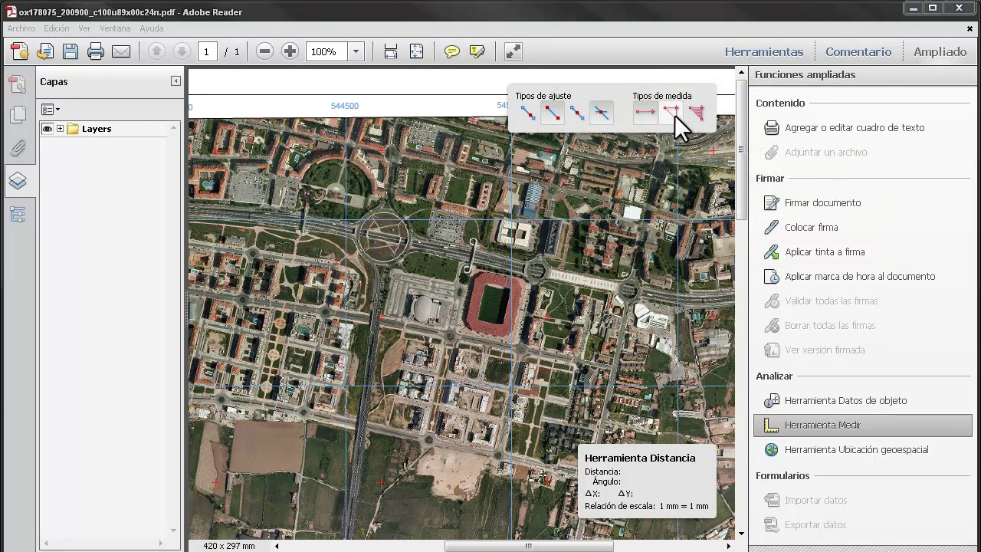
click(674, 115)
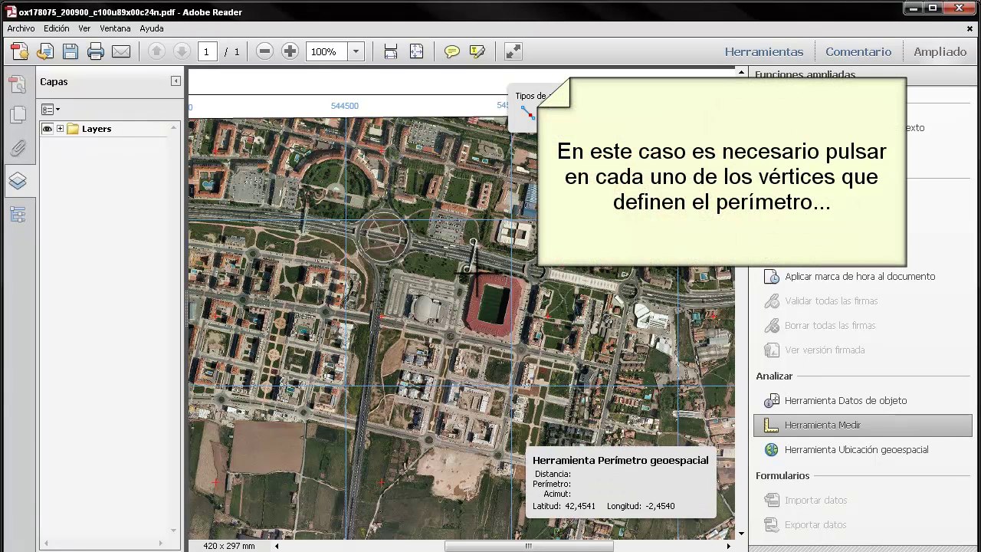
click(471, 273)
click(464, 325)
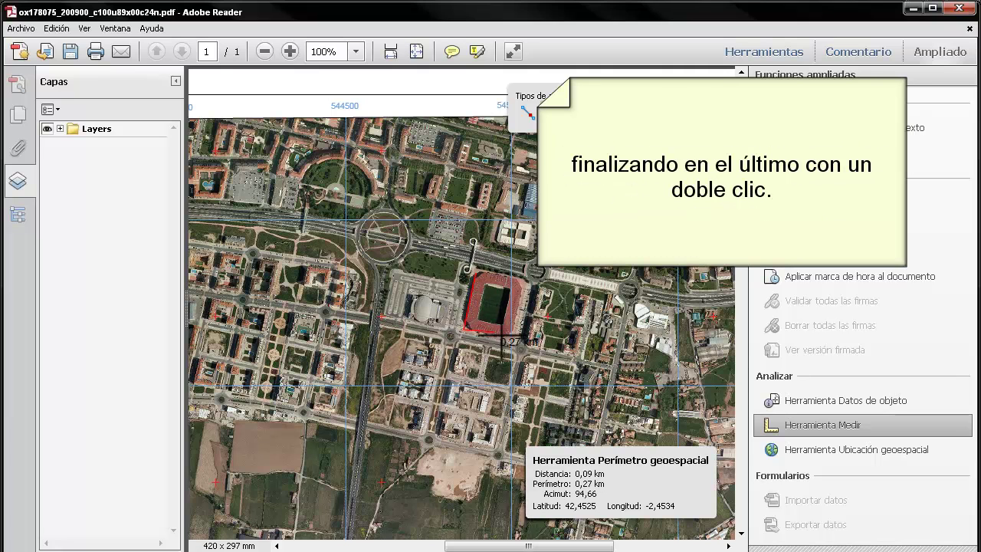
click(522, 338)
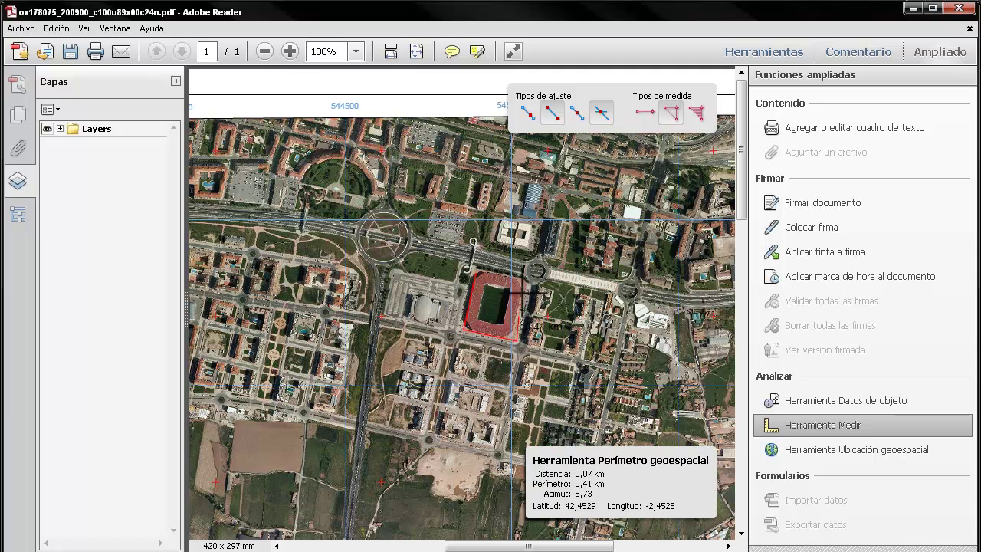
click(524, 277)
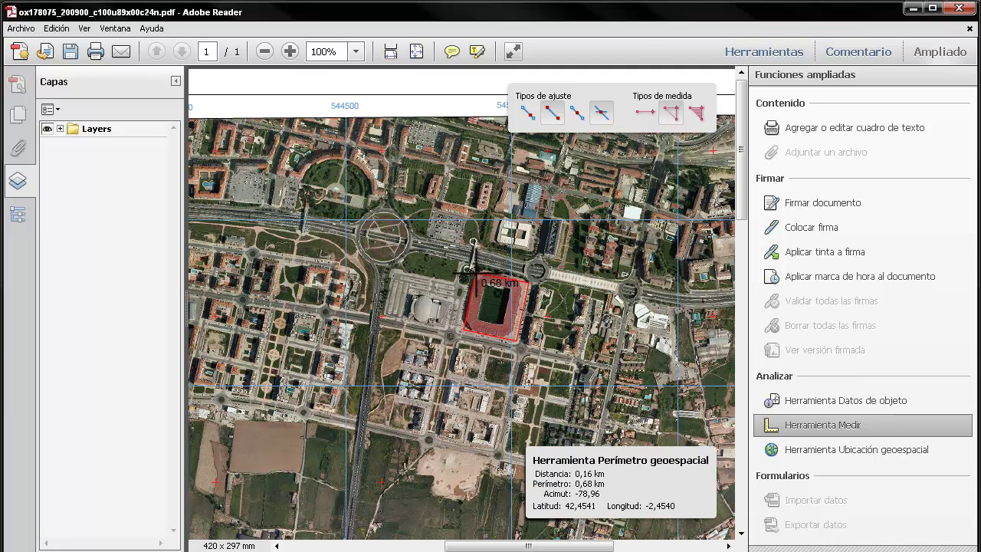
click(474, 275)
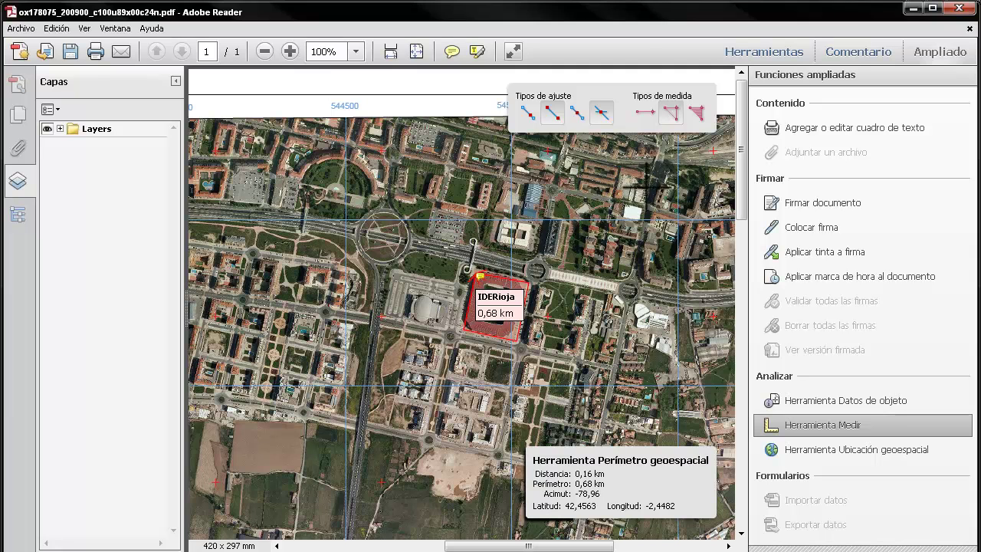
Measure the geospatial area of the four-sided block south of the domed building, between the main road and the street to its east.
click(696, 113)
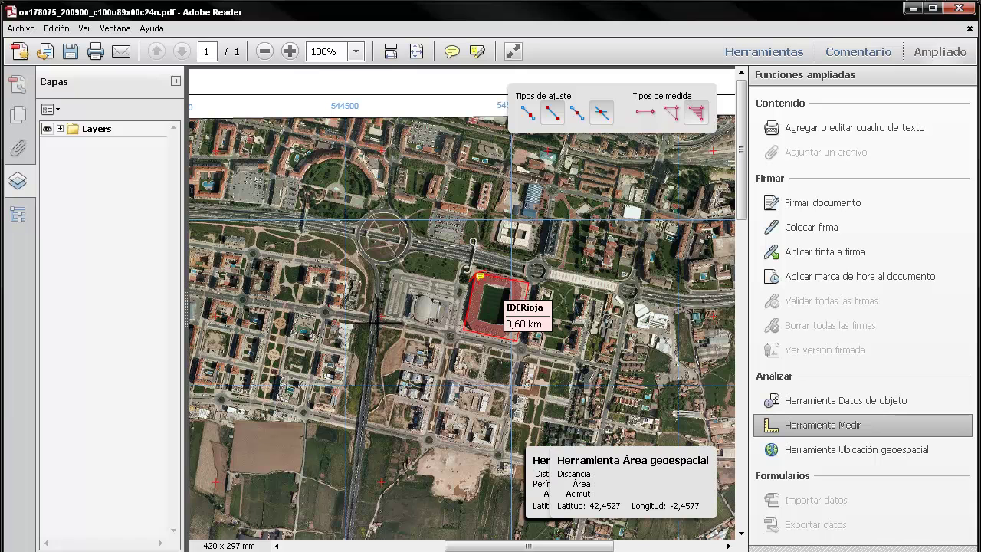
click(379, 316)
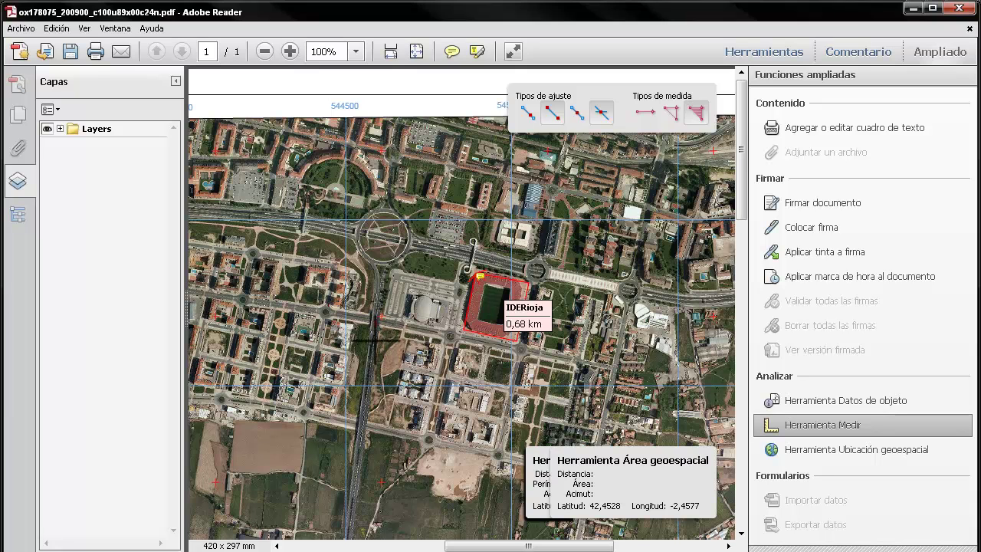
click(361, 423)
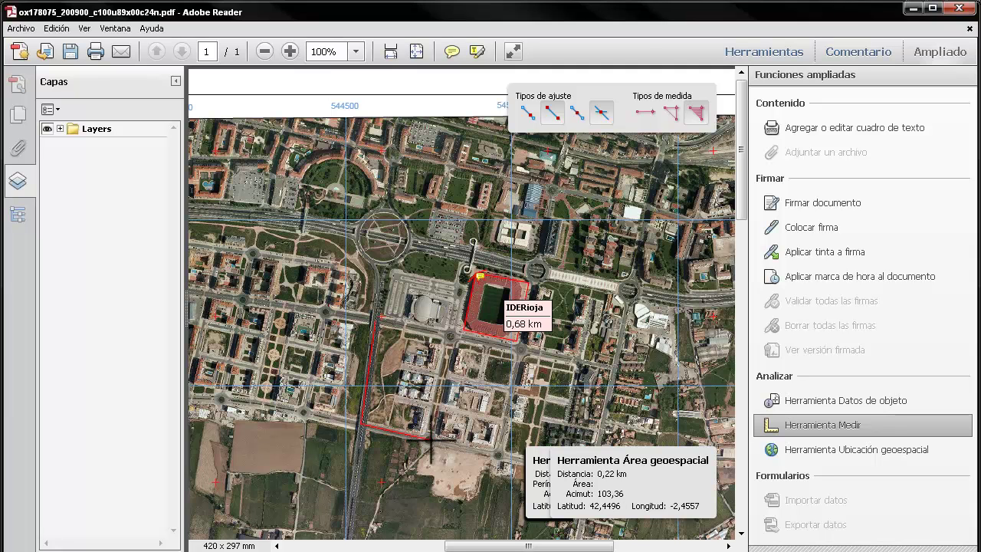
click(431, 441)
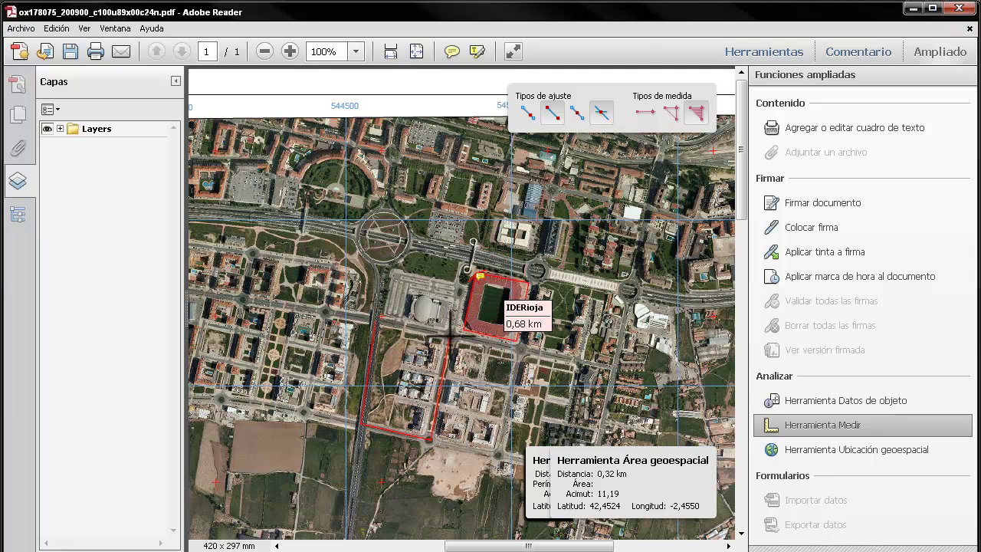
click(450, 337)
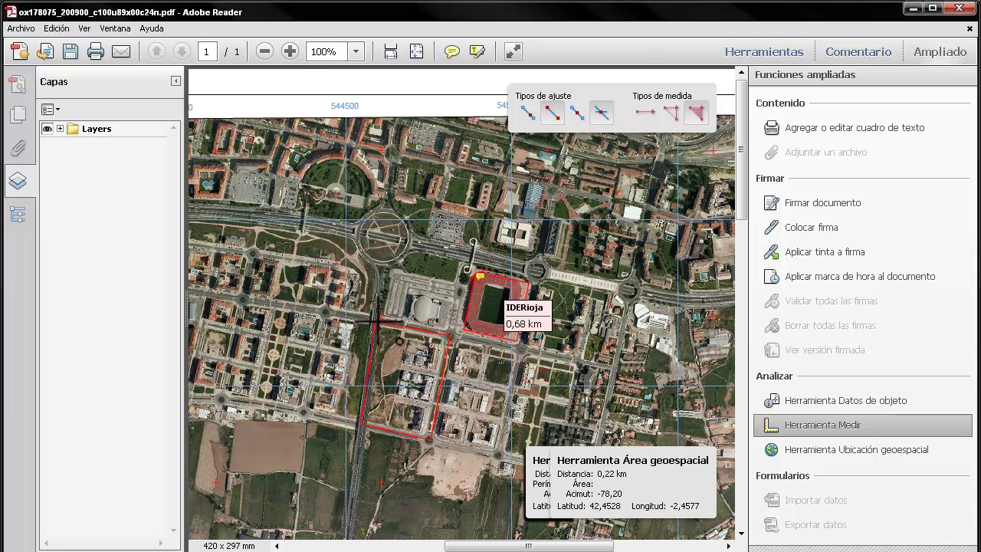
click(377, 323)
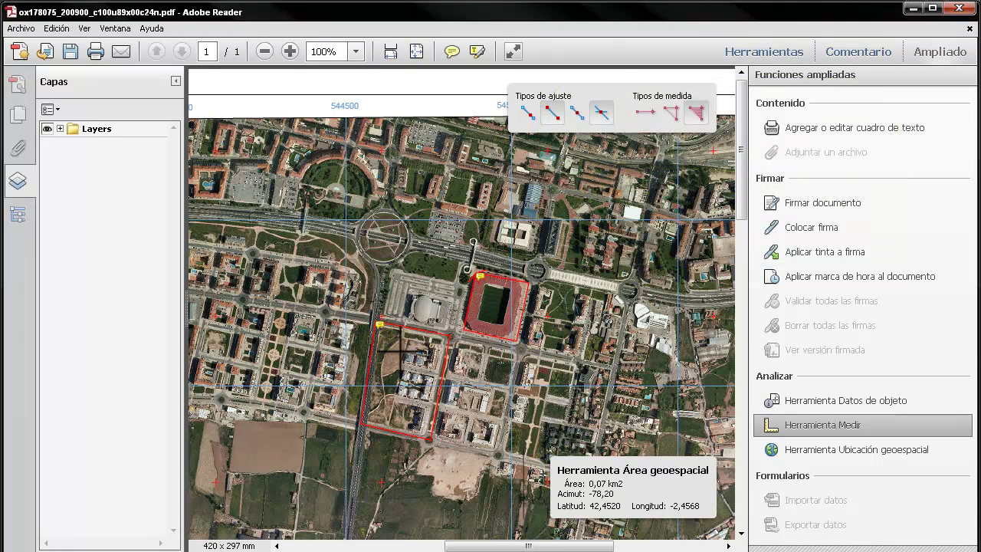
Add the label "medida de superficie" to the area measurement and minimise its pop-up note.
click(447, 351)
right_click(446, 351)
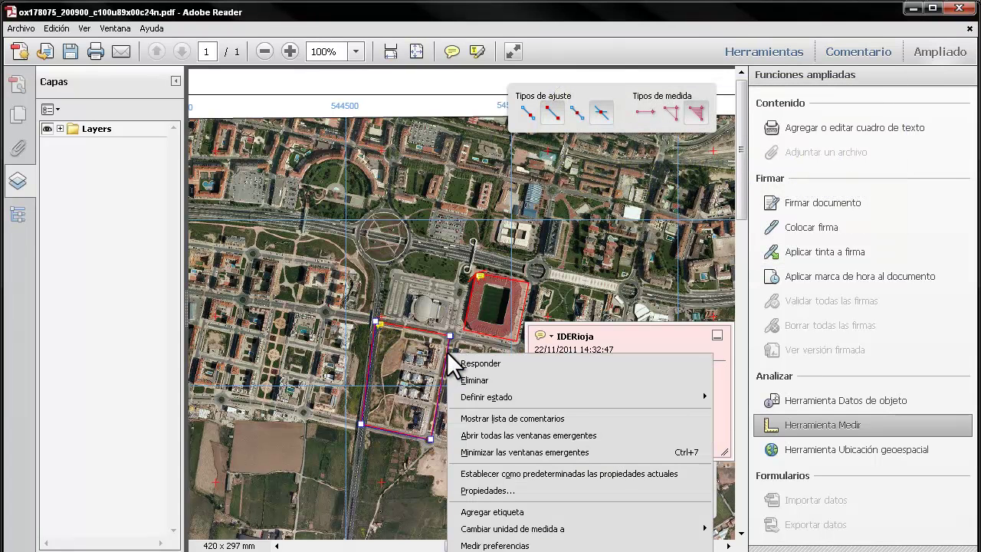
click(481, 509)
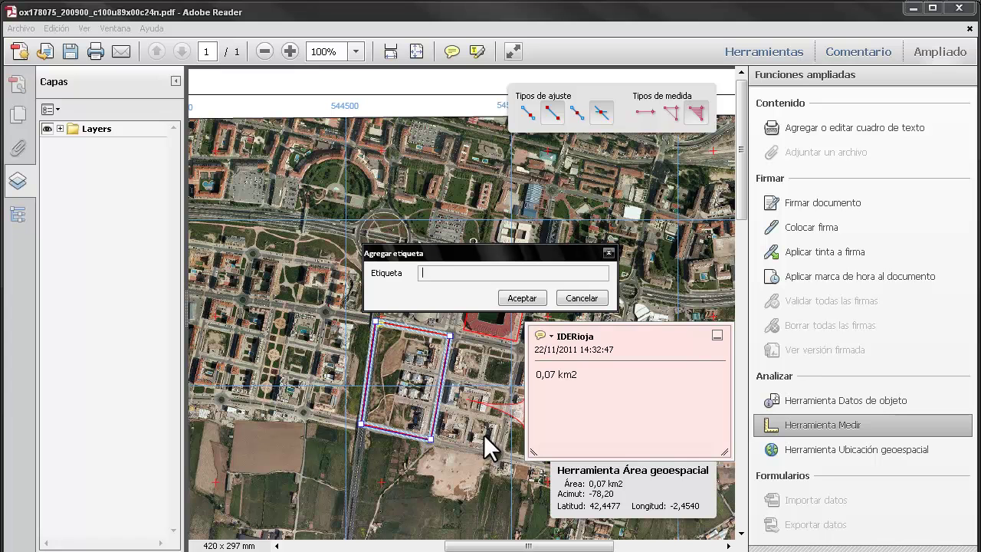
text(medida de superficie)
key(Return)
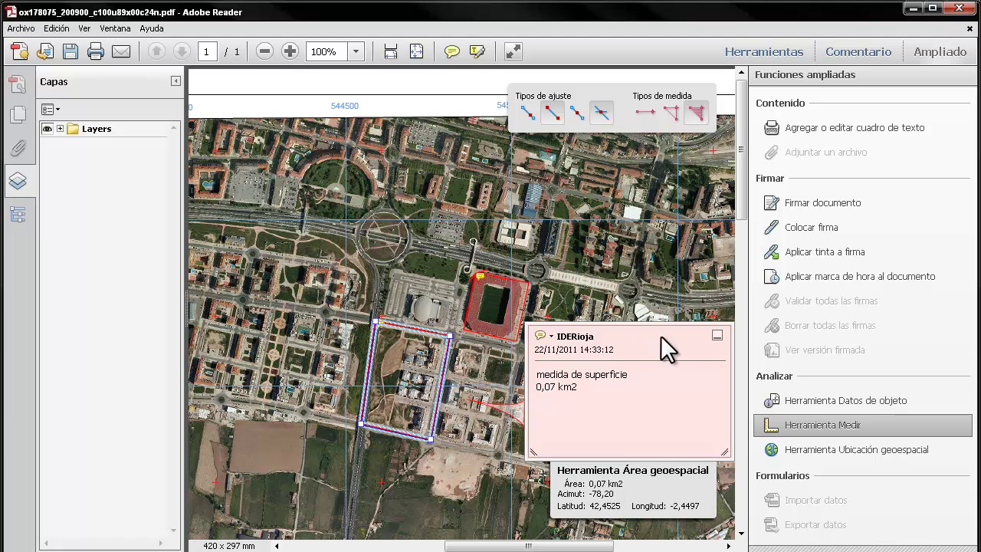
click(717, 335)
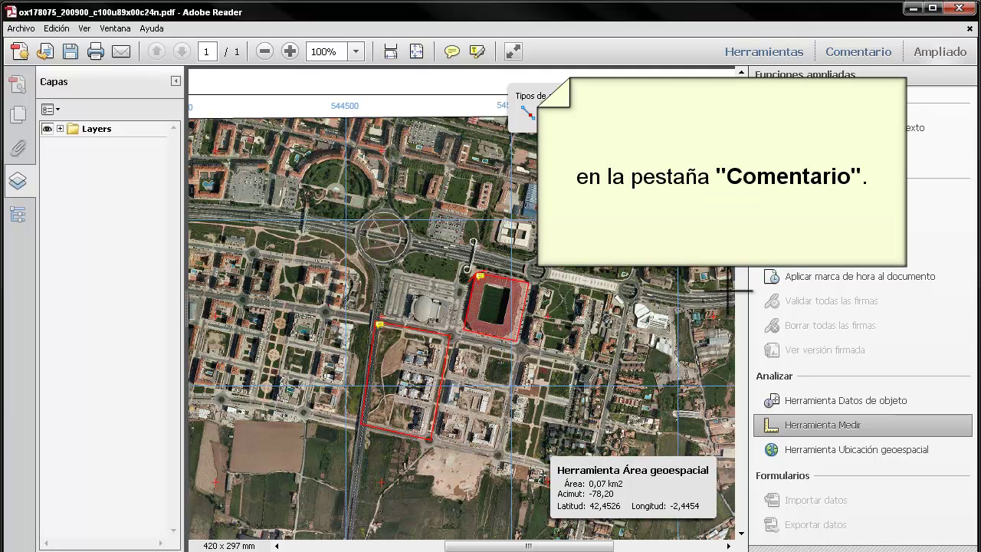
Show the comments list and replace the area measurement's comment text with "comentario".
click(856, 58)
click(817, 250)
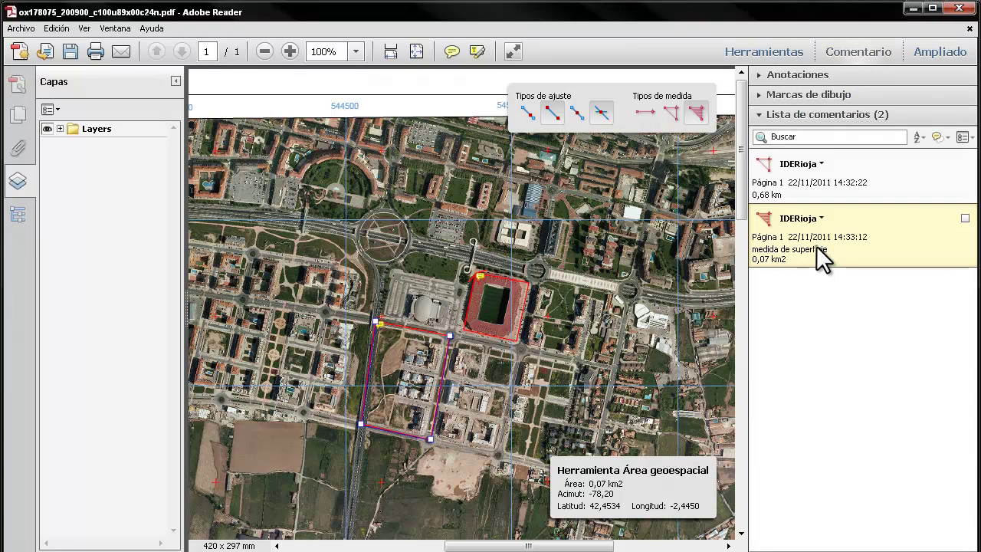
click(793, 254)
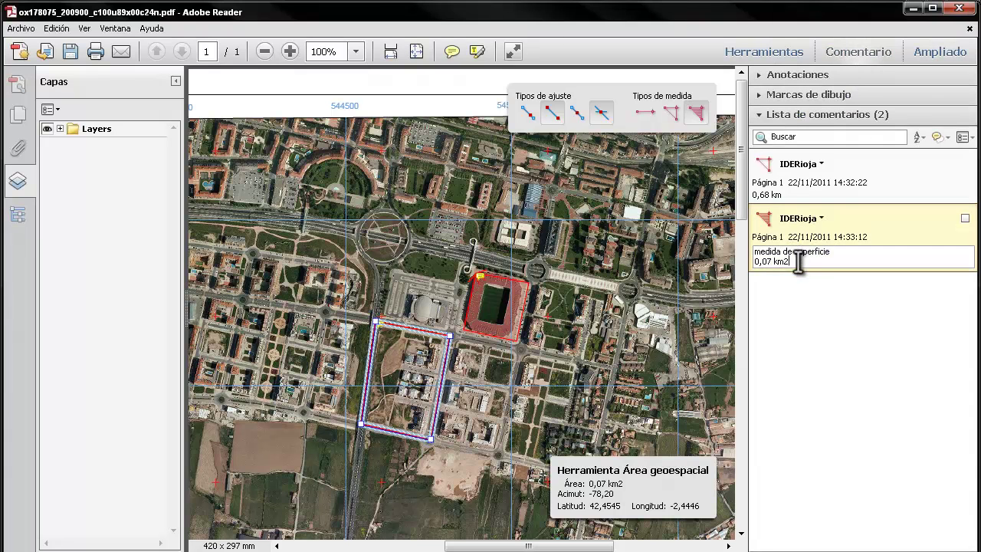
drag(798, 262, 750, 248)
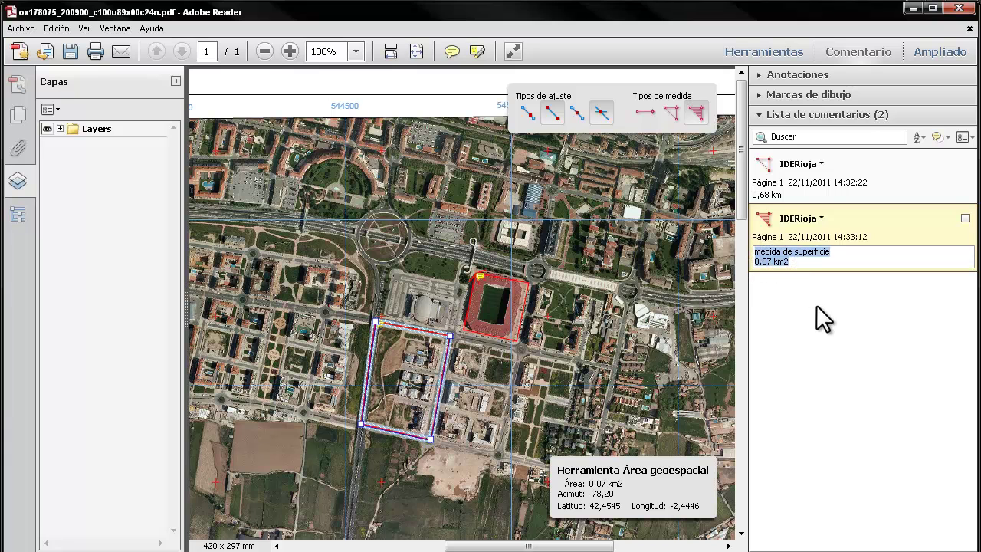
text(comentario)
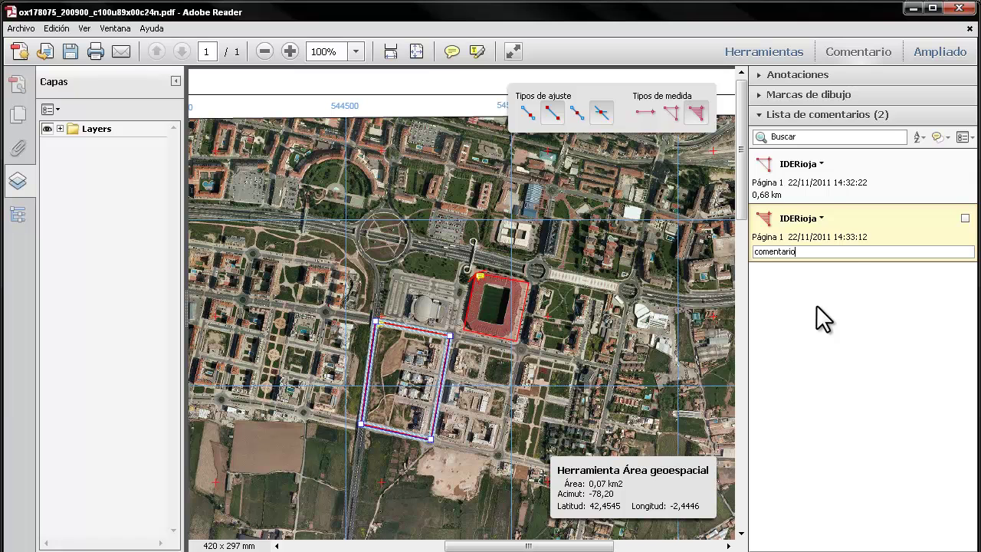
click(884, 226)
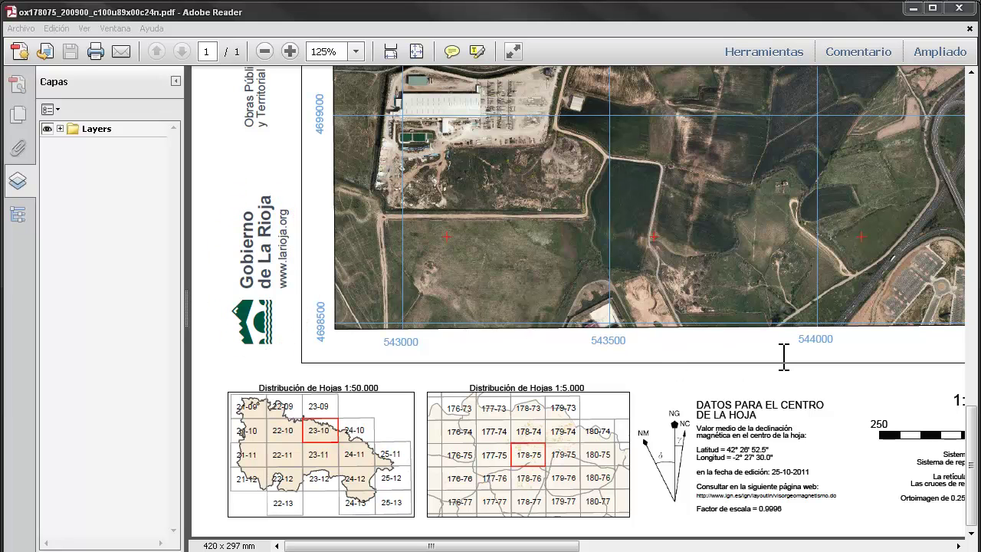
View the QR code in the margin beside the northwest corner of the orthophoto sheet.
drag(972, 475, 966, 131)
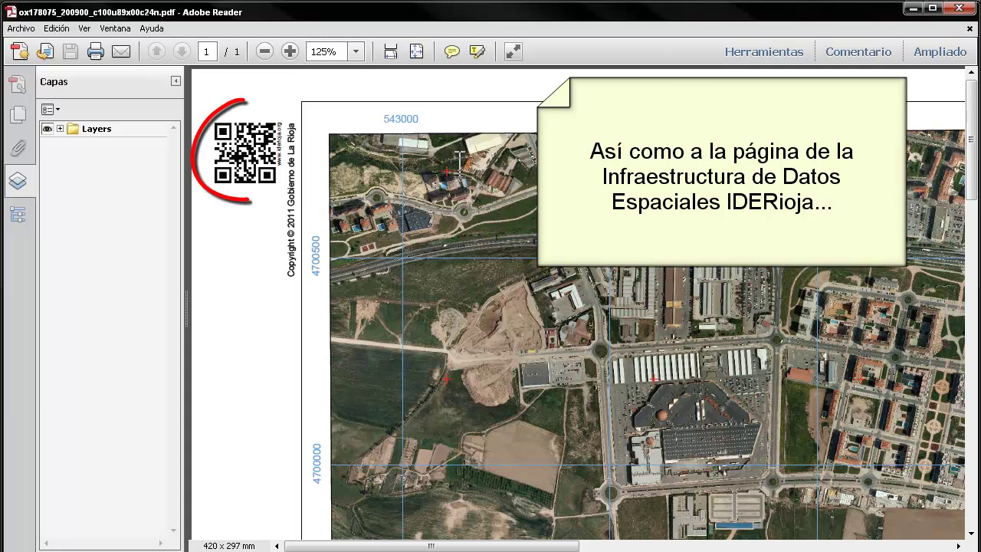